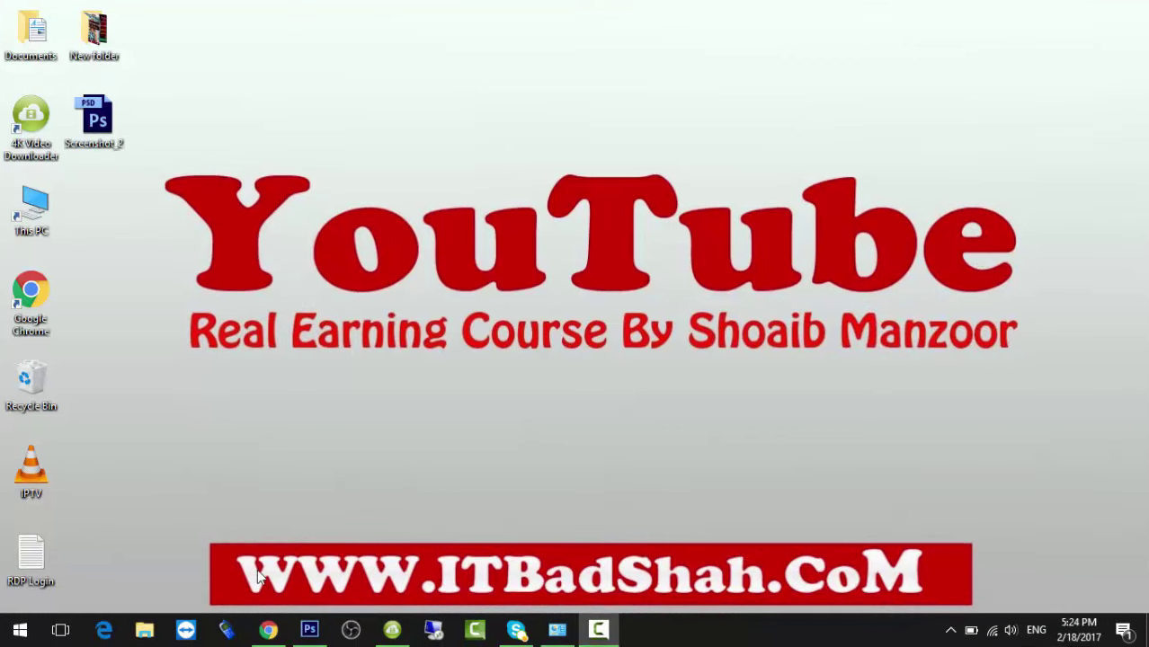
Step: Open the mbilalm Pak Urdu Installer page and its MediaFire download link in Chrome
{"action": "left_click", "coordinate": [269, 630]}
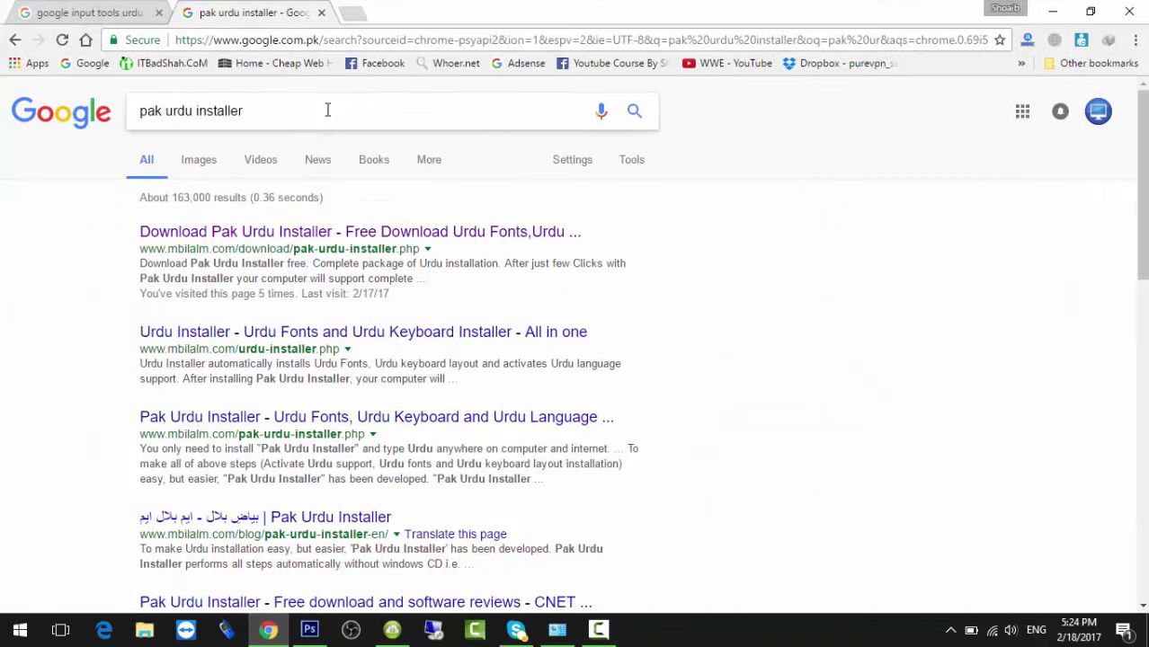
{"action": "left_click", "coordinate": [282, 237]}
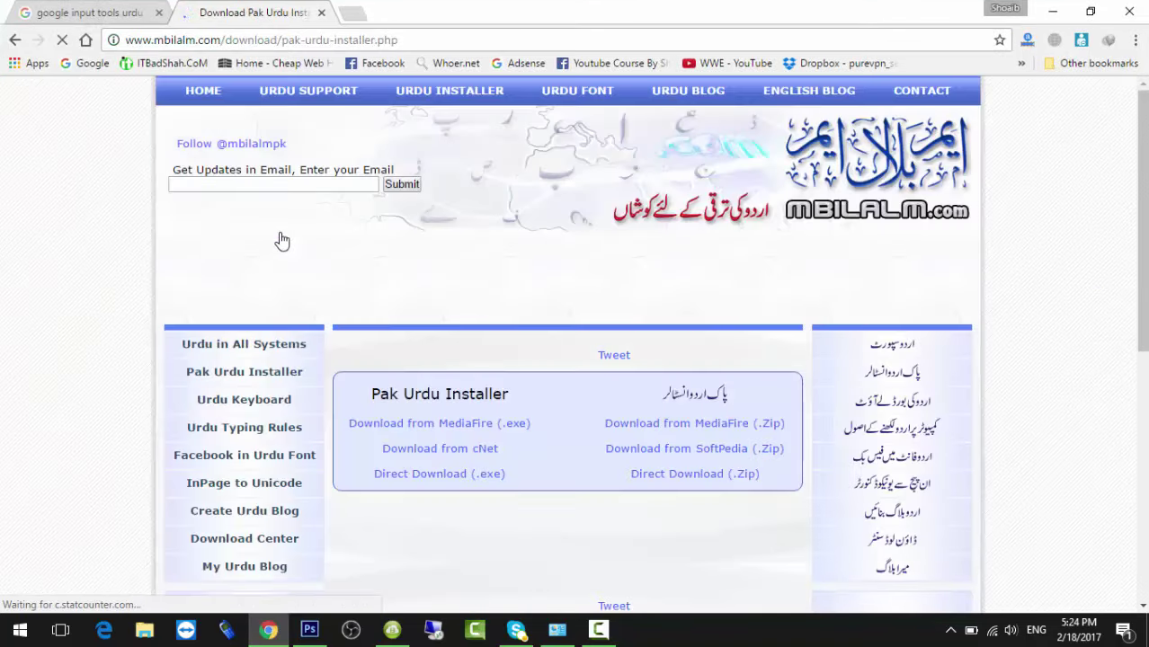
{"action": "left_click", "coordinate": [695, 424]}
Step: Check on the loading MediaFire page, then close the installer and MediaFire tabs
{"action": "left_click", "coordinate": [284, 9]}
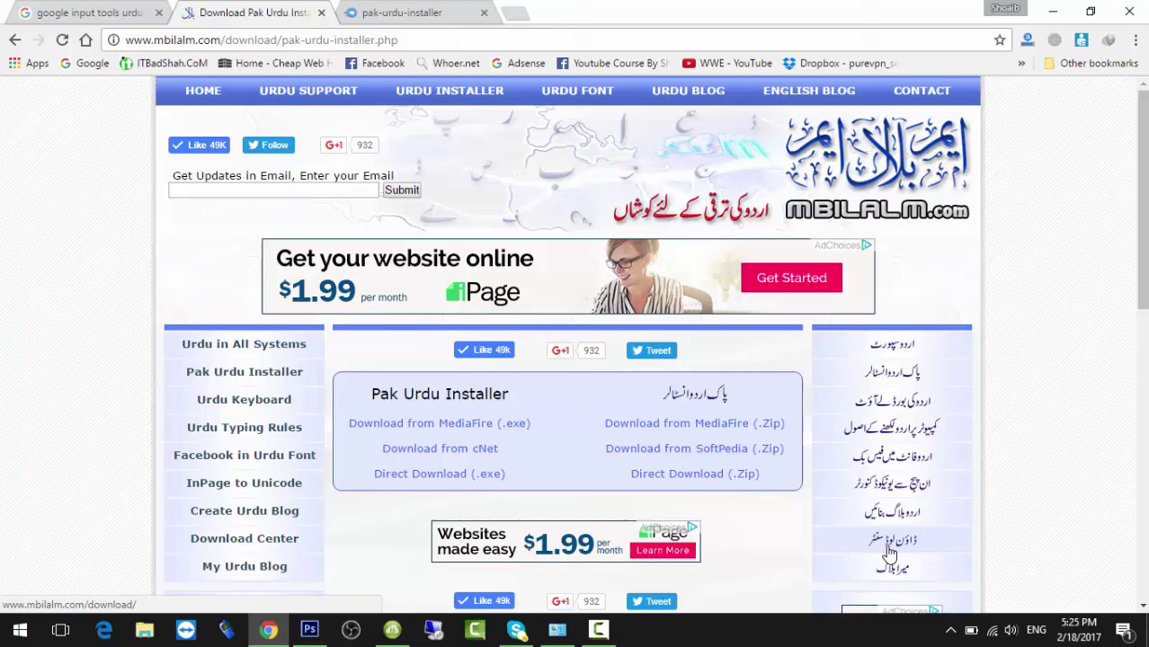
{"action": "left_click", "coordinate": [373, 9]}
{"action": "left_click", "coordinate": [236, 9]}
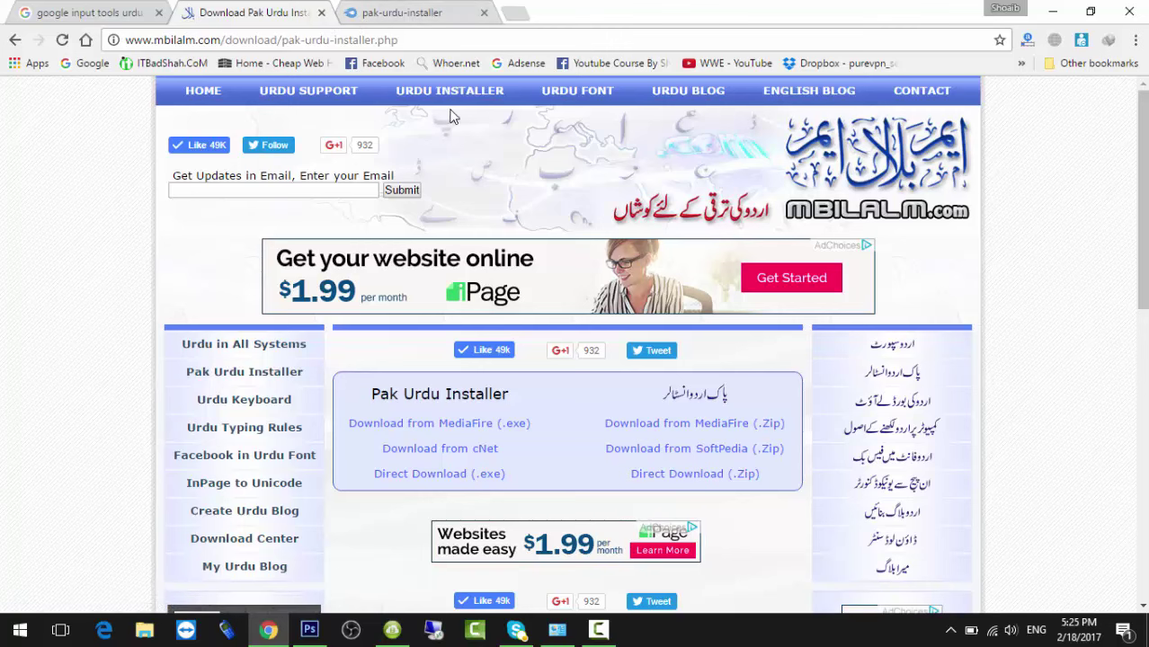
{"action": "left_click", "coordinate": [321, 12]}
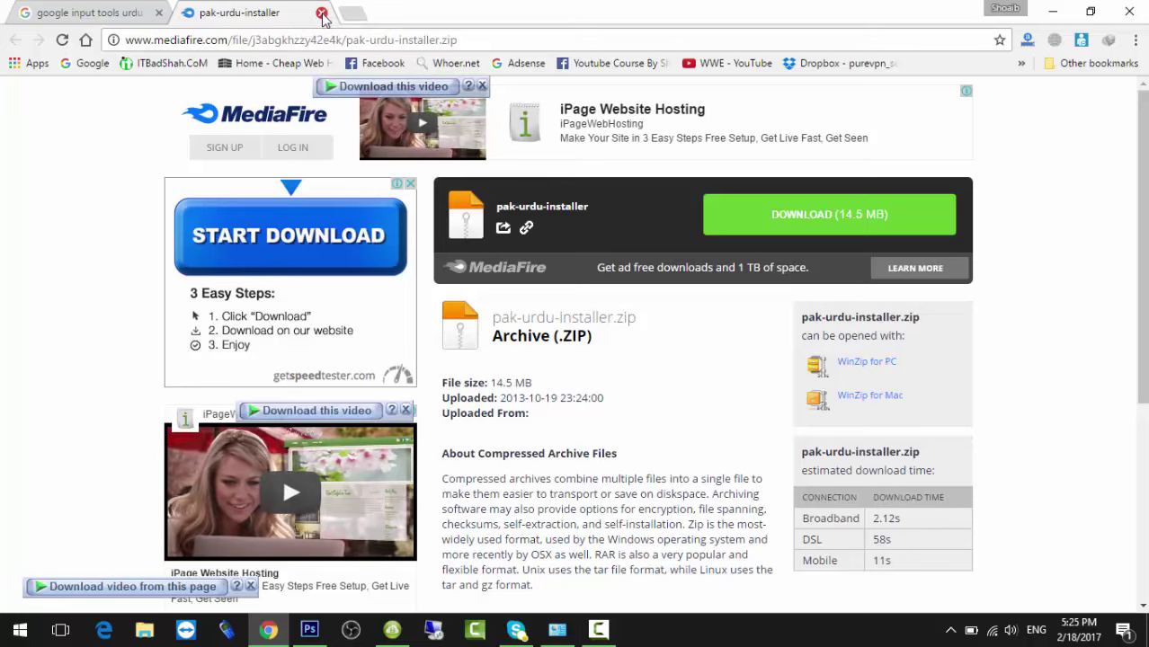
{"action": "left_click", "coordinate": [322, 15]}
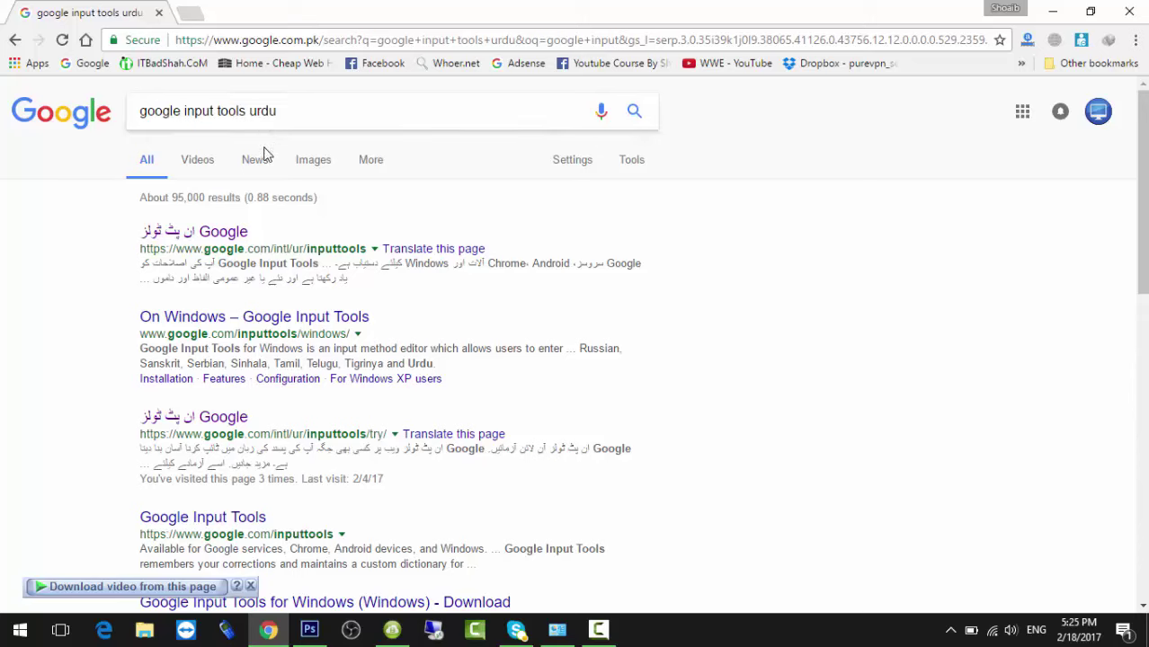
Step: Open Google Input Tools for Windows, accept the terms with Urdu selected, and minimize Chrome
{"action": "left_click", "coordinate": [213, 233]}
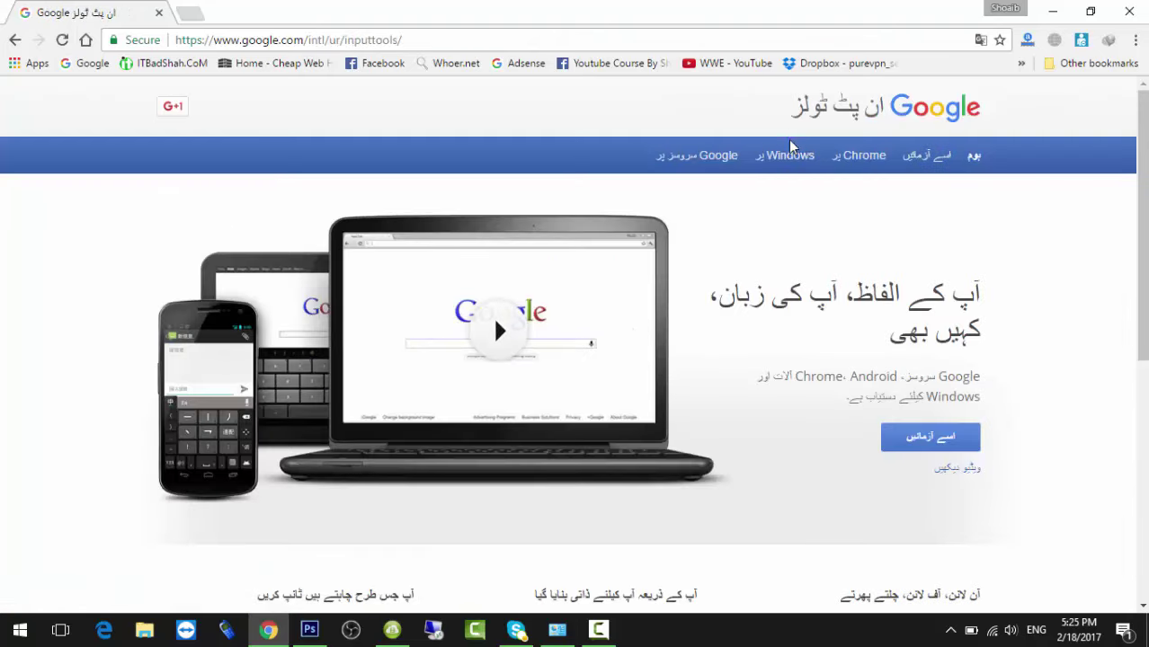
{"action": "left_click", "coordinate": [786, 159]}
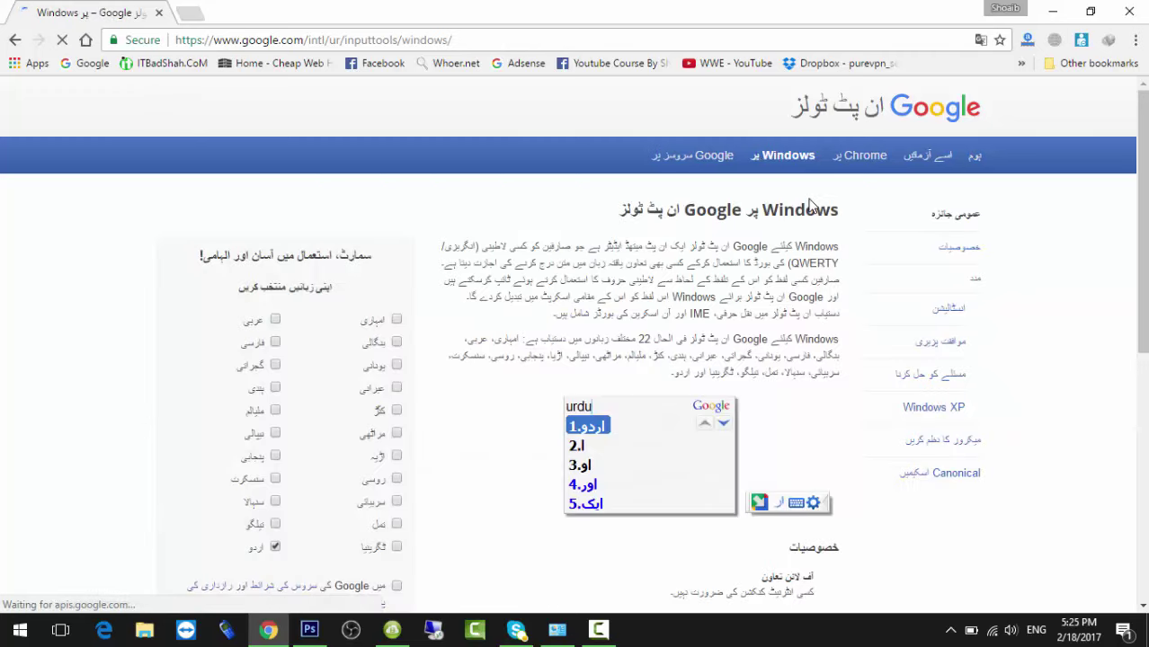
{"action": "scroll", "coordinate": [467, 320], "scroll_direction": "down", "scroll_amount": 3}
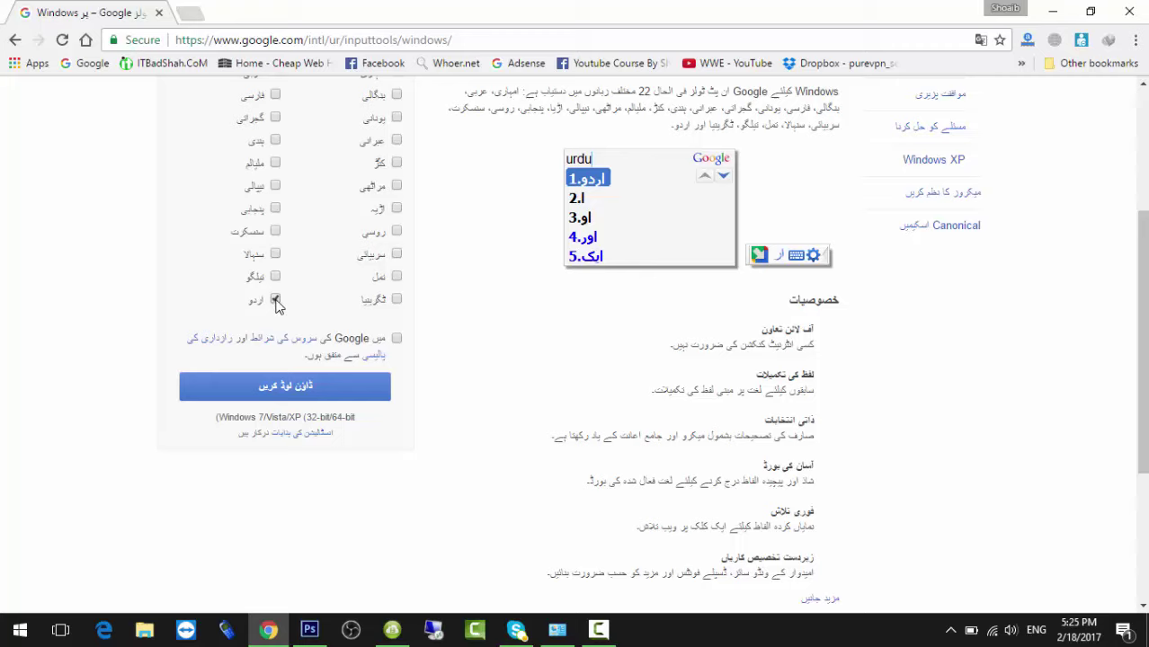
{"action": "left_click", "coordinate": [397, 339]}
{"action": "left_click", "coordinate": [1052, 11]}
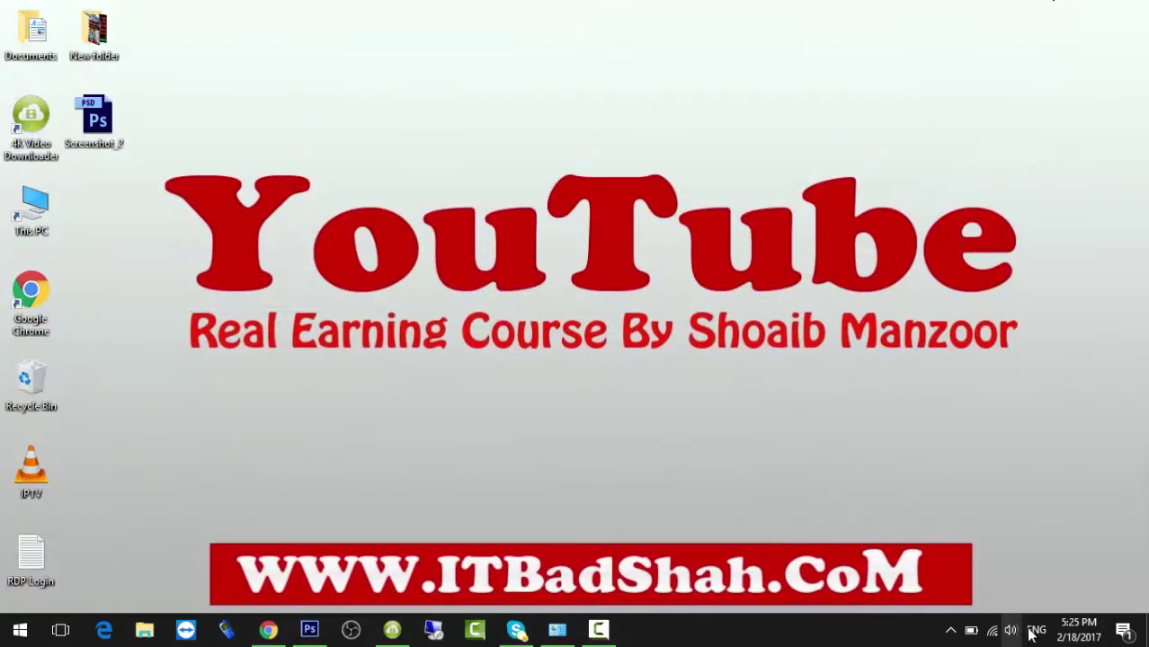
Step: Check the installed input languages, refresh the desktop, and restore the Google Input Tools page
{"action": "left_click", "coordinate": [1037, 631]}
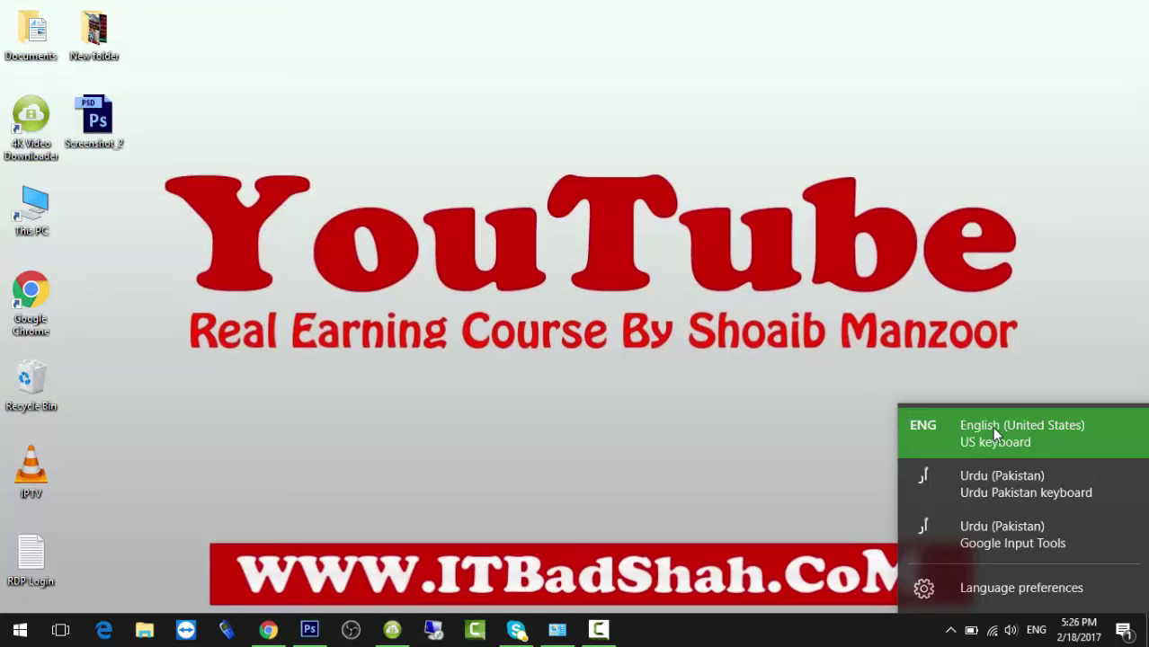
{"action": "left_click", "coordinate": [719, 355]}
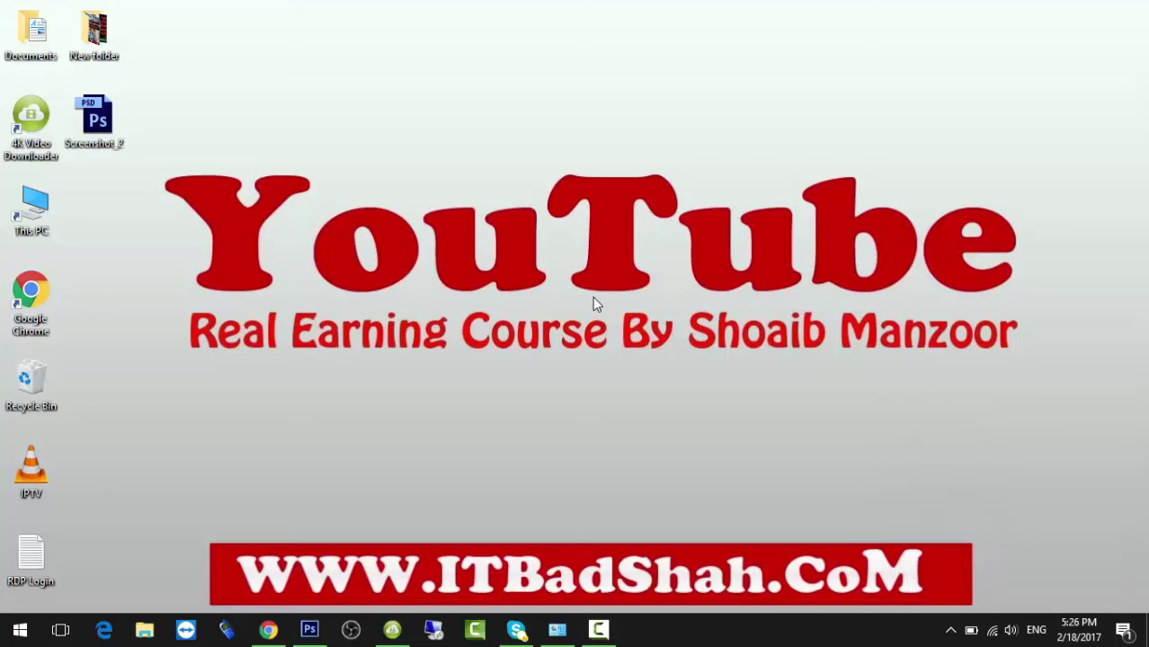
{"action": "right_click", "coordinate": [667, 341]}
{"action": "left_click", "coordinate": [667, 343]}
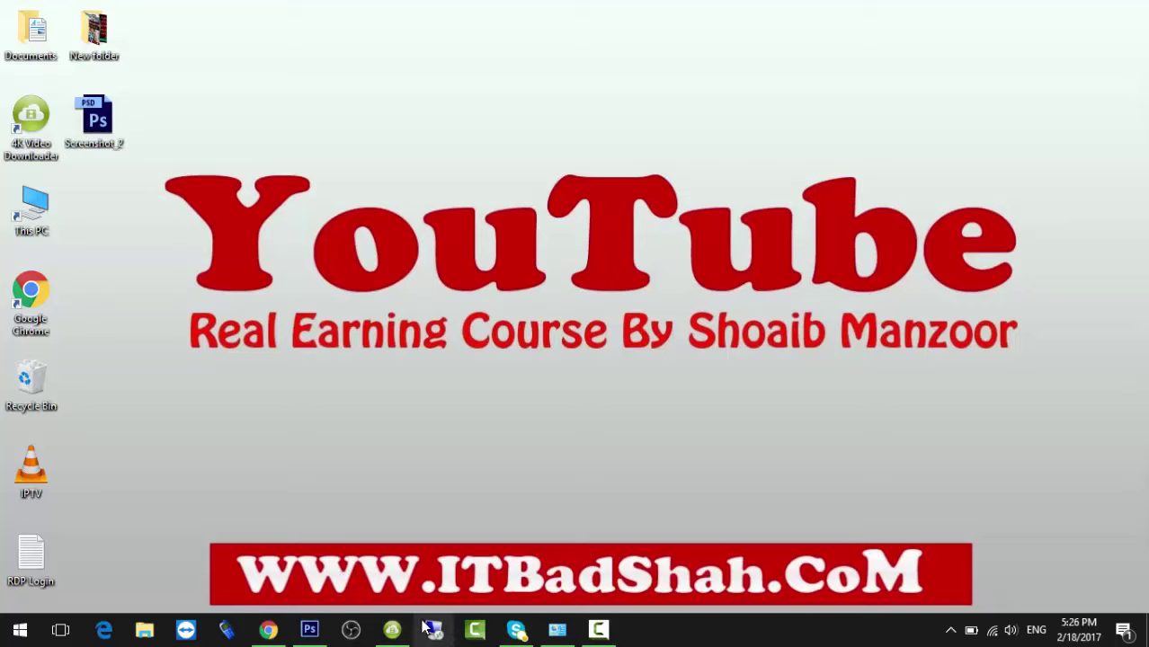
{"action": "mouse_move", "coordinate": [268, 631]}
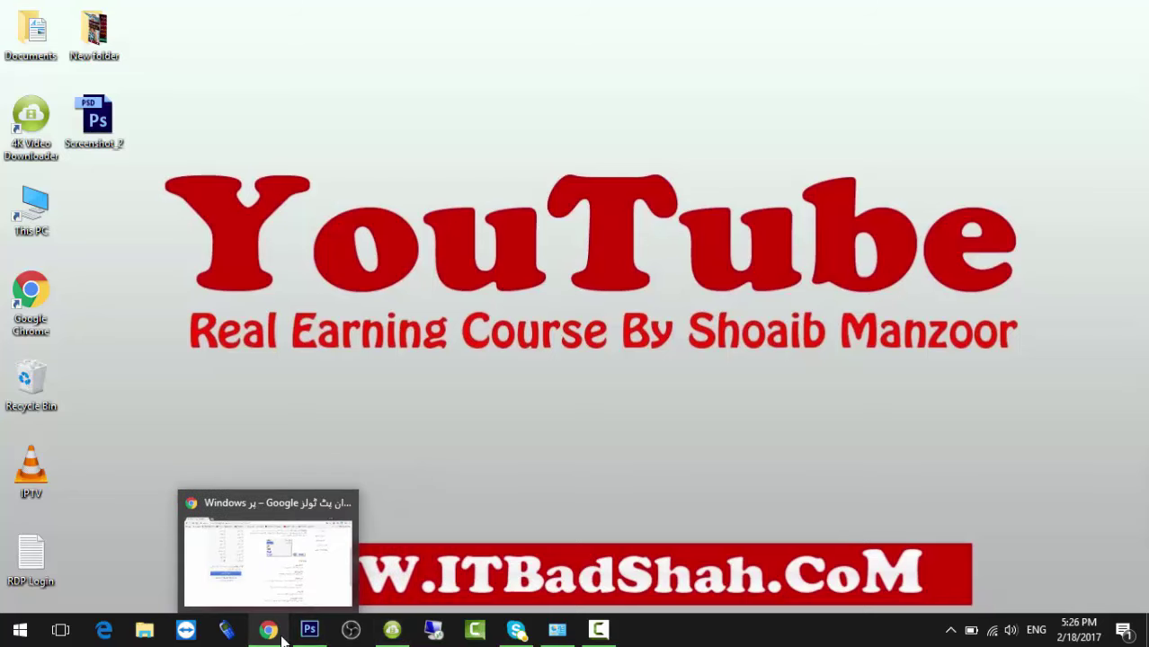
{"action": "left_click", "coordinate": [281, 634]}
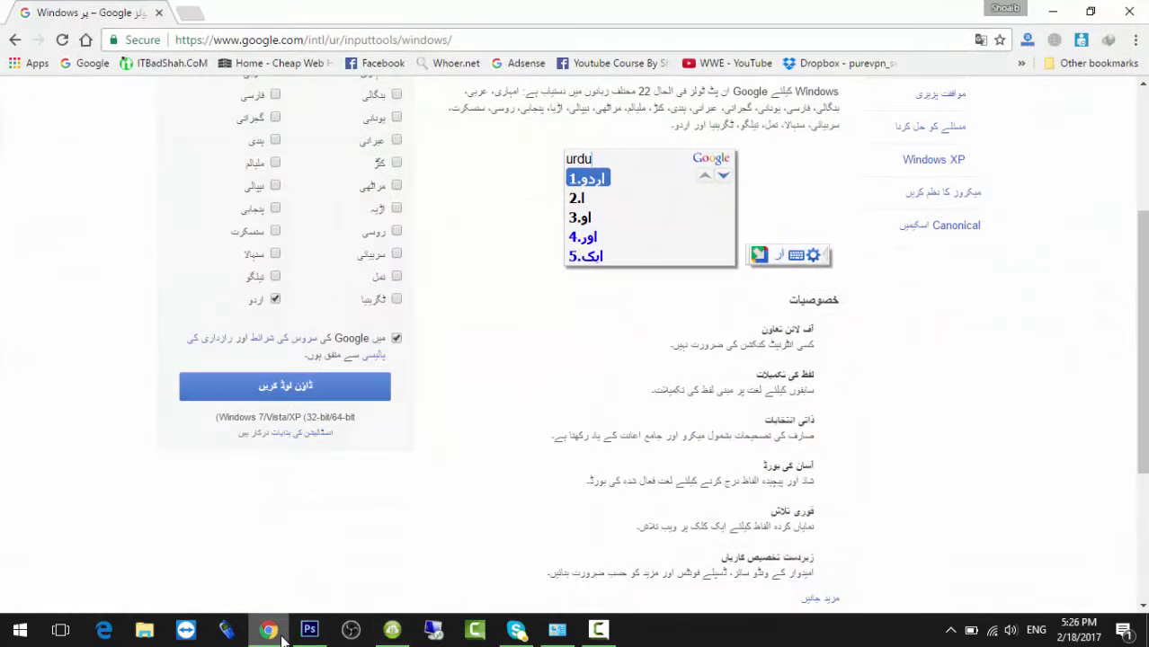
Step: In Photoshop, draw a paragraph text box across the canvas and switch input to Urdu Google Input Tools
{"action": "left_click", "coordinate": [280, 633]}
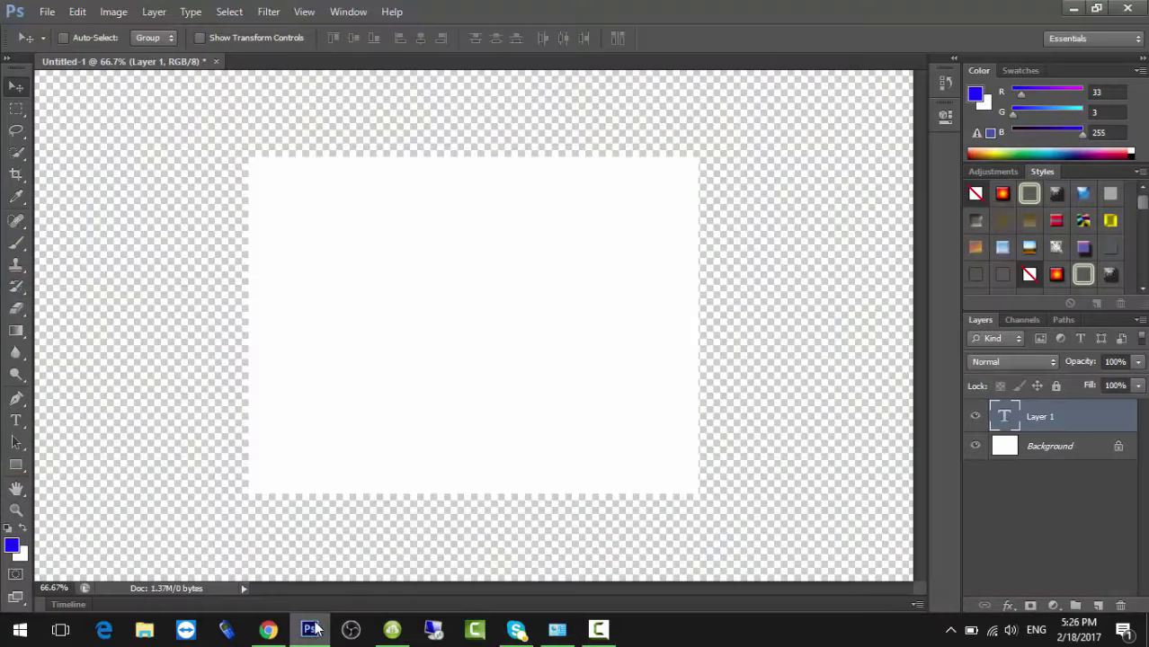
{"action": "left_click", "coordinate": [17, 419]}
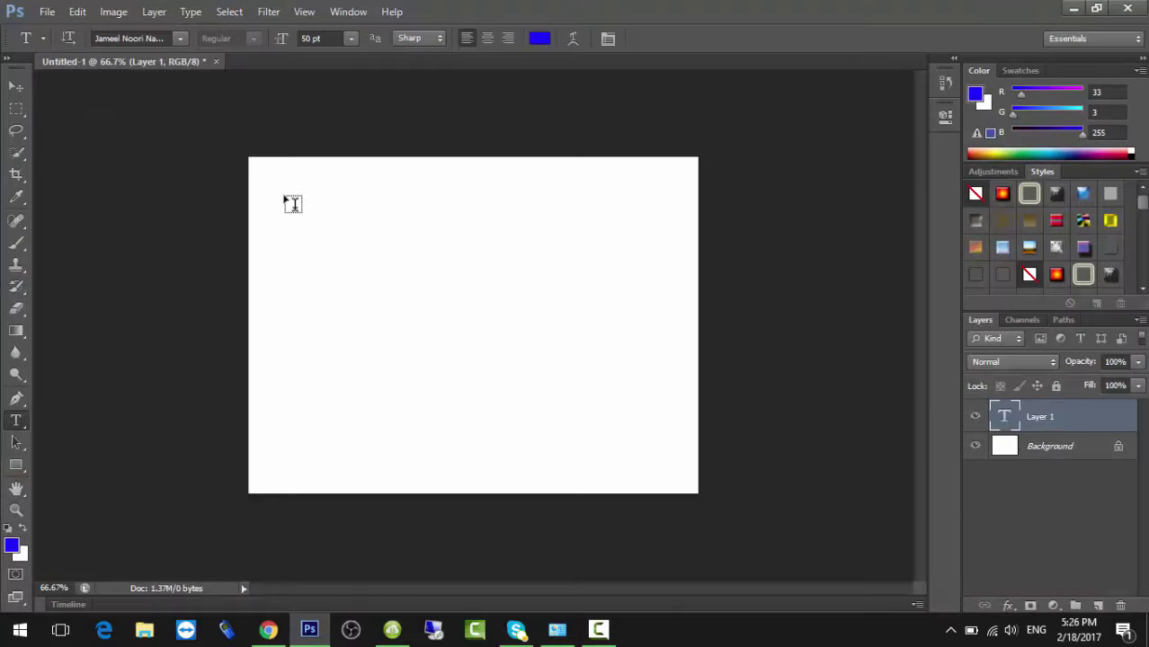
{"action": "left_click_drag", "start_coordinate": [284, 191], "coordinate": [623, 425]}
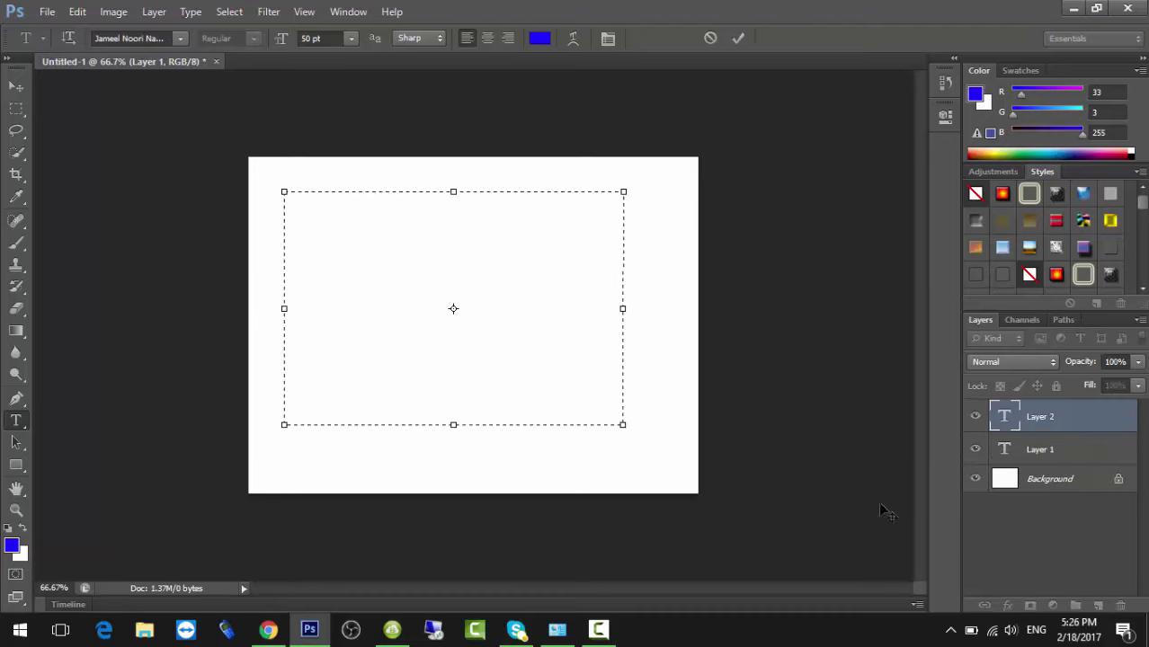
{"action": "left_click", "coordinate": [1036, 630]}
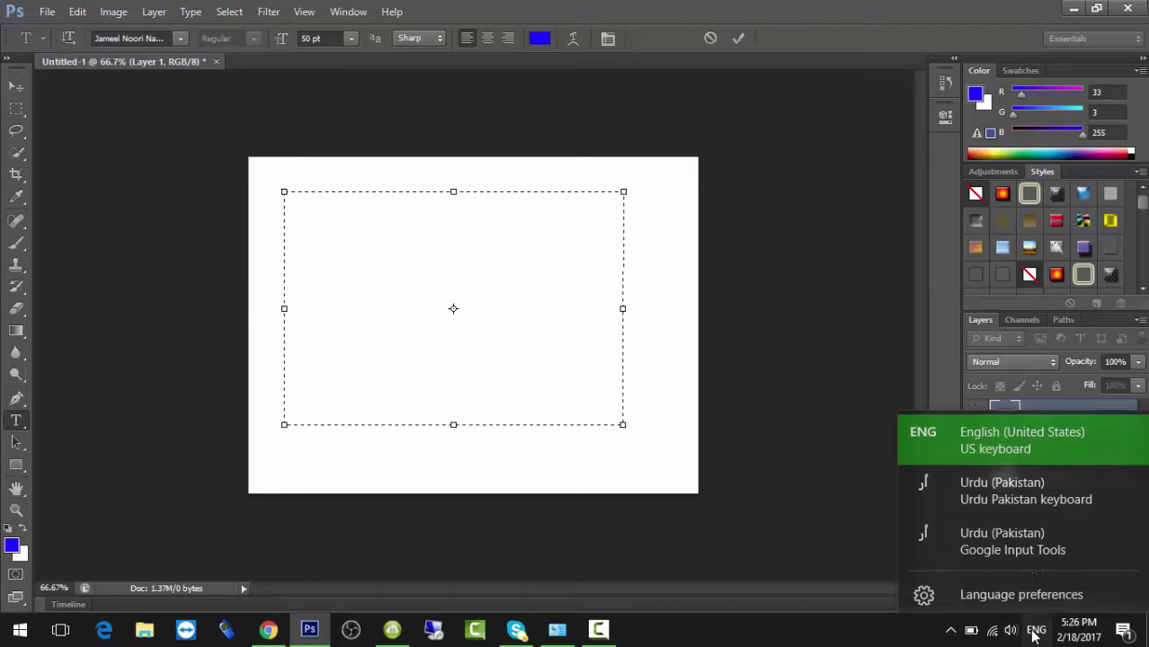
{"action": "left_click", "coordinate": [1031, 540]}
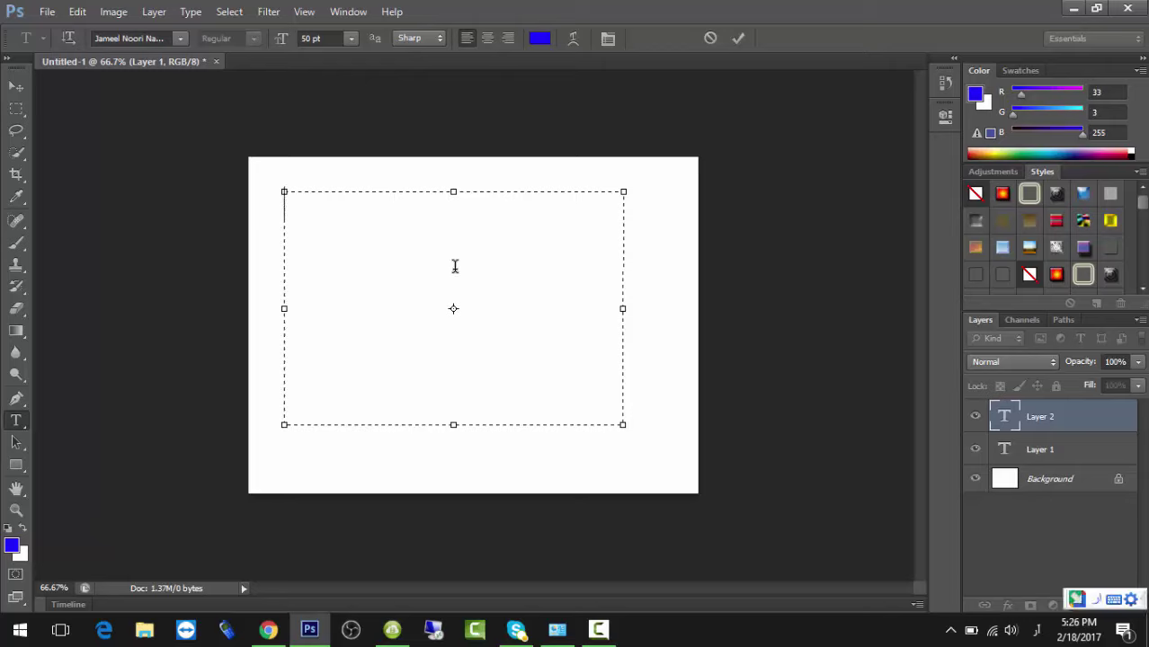
Step: Type 'میرا نام' by transliterating mera naam, then commit the text and close Photoshop
{"action": "type", "text": "naam"}
{"action": "type", "text": "er"}
{"action": "key", "text": "BackSpace"}
{"action": "key", "text": "BackSpace"}
{"action": "key", "text": "BackSpace"}
{"action": "type", "text": "mera"}
{"action": "key", "text": "space"}
{"action": "type", "text": "naam"}
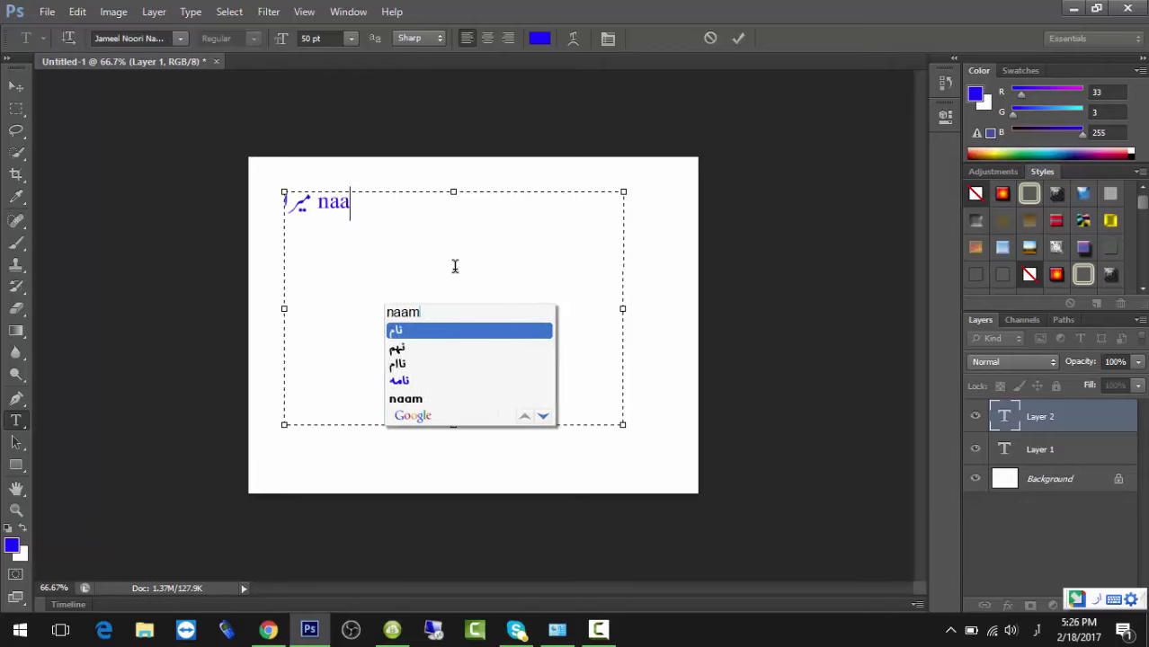
{"action": "key", "text": "space"}
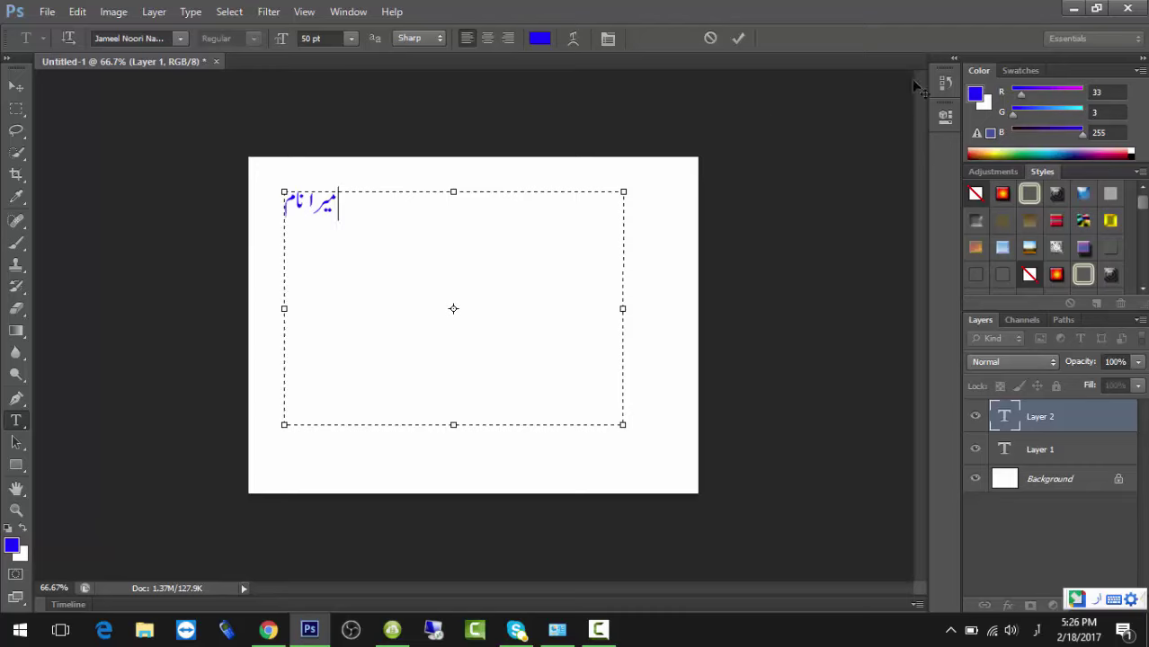
{"action": "left_click", "coordinate": [1128, 8]}
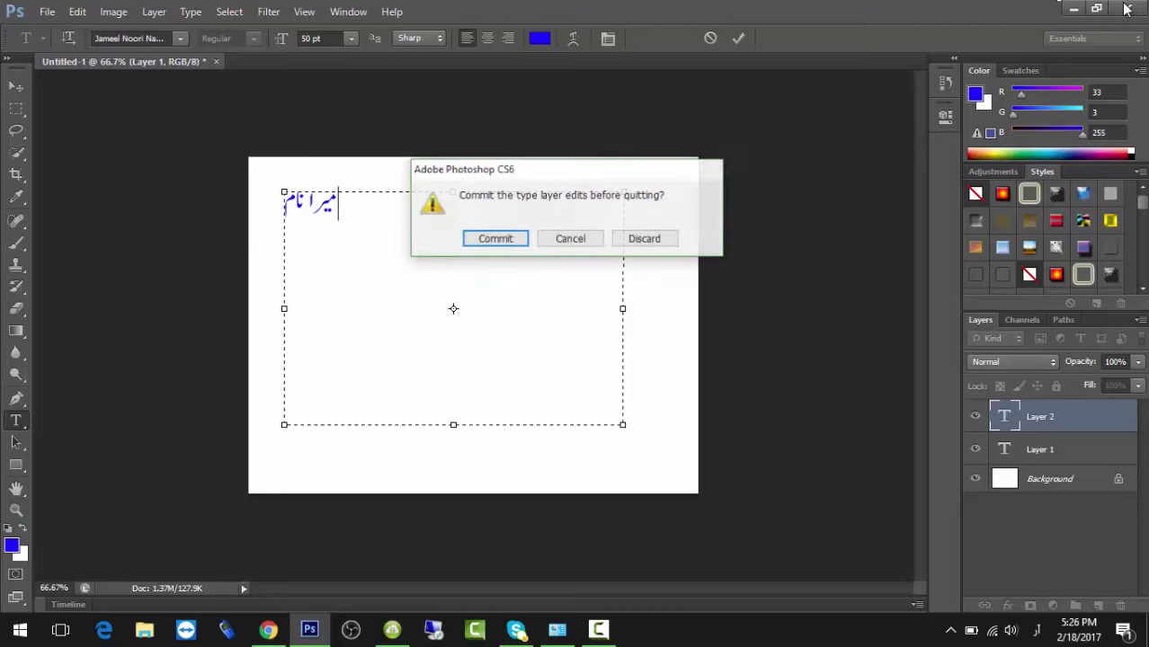
{"action": "left_click", "coordinate": [513, 239]}
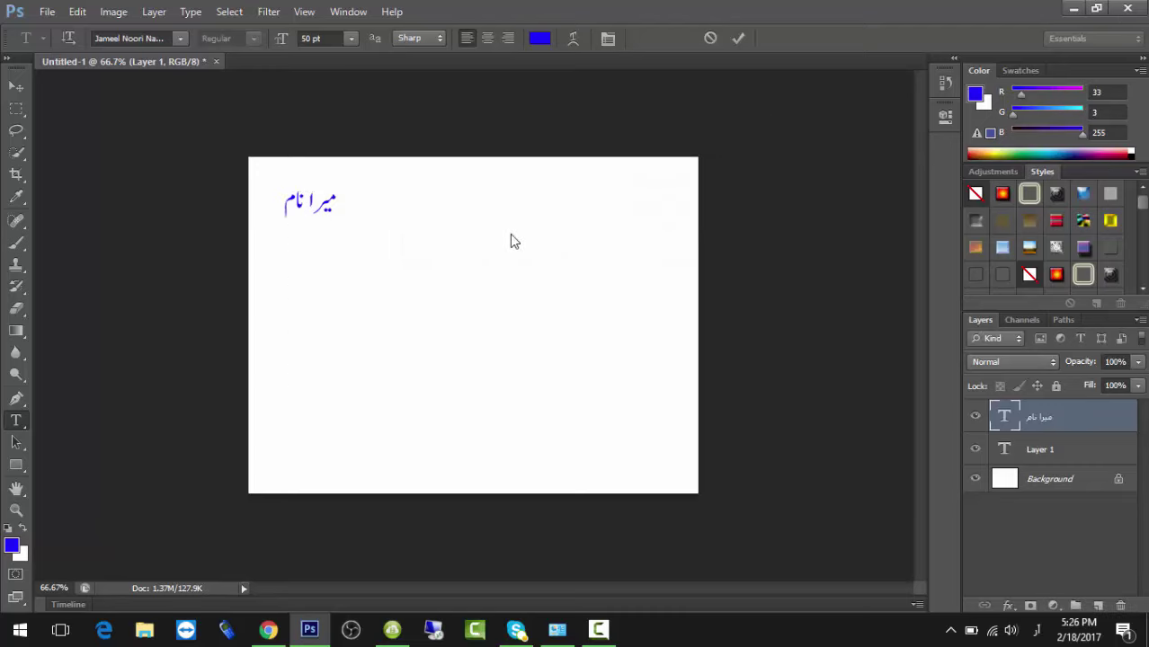
Step: Discard the unsaved document and relaunch Photoshop from the taskbar
{"action": "left_click", "coordinate": [564, 238]}
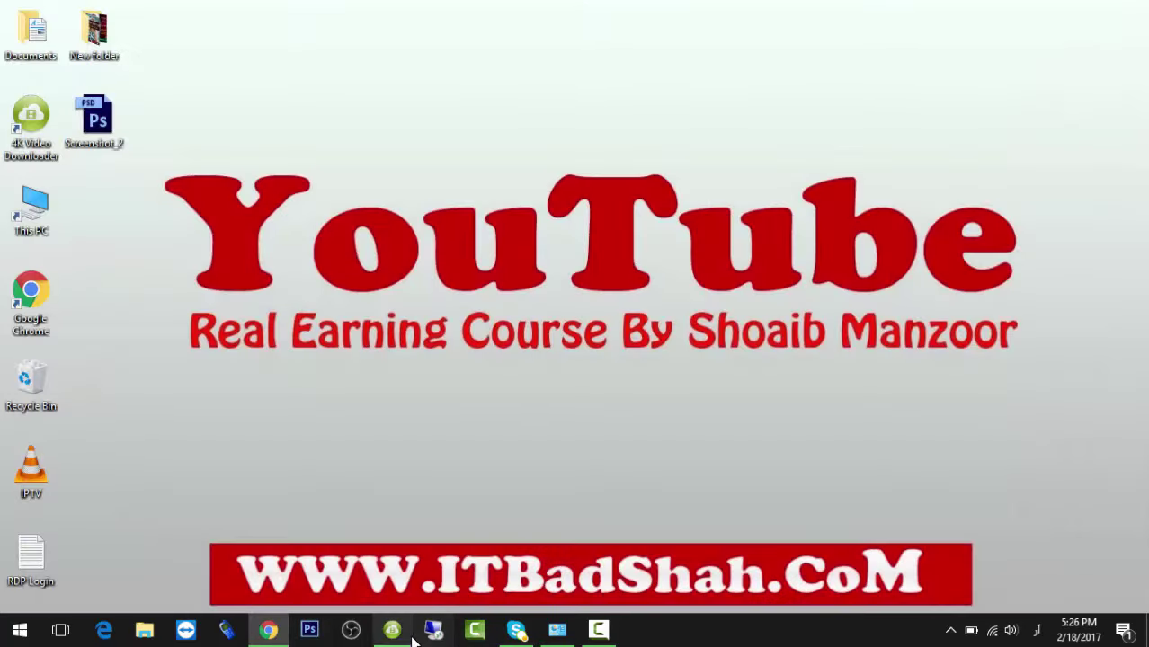
{"action": "left_click", "coordinate": [310, 630]}
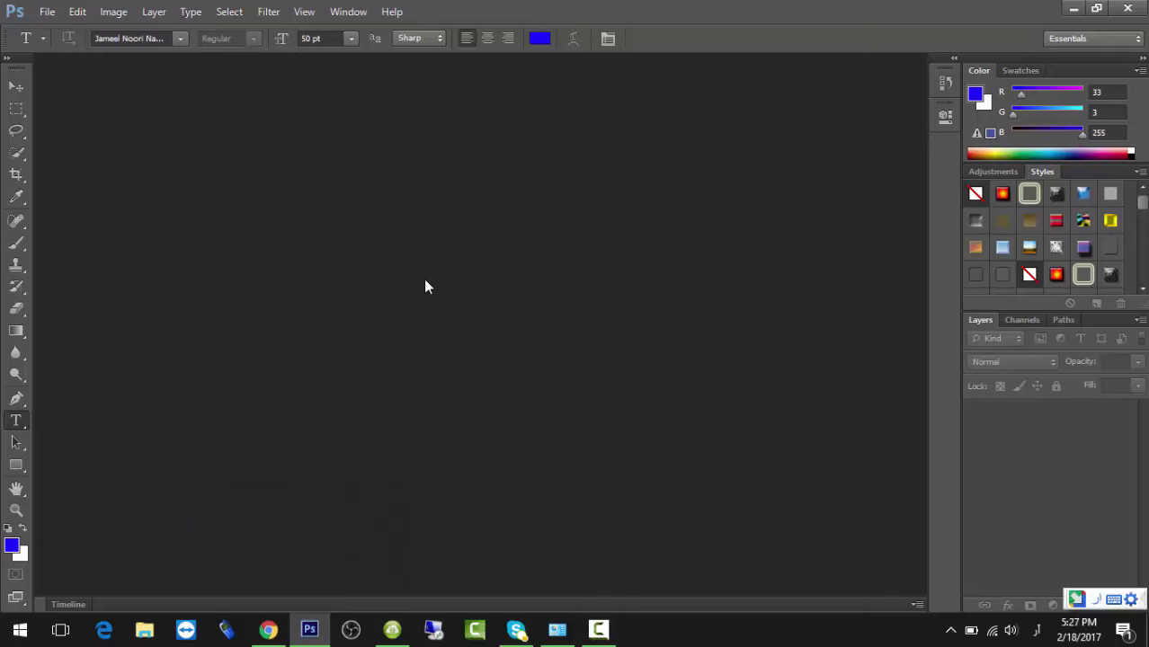
Step: Create a new default 800×600 document and drag a paragraph text box on it
{"action": "key", "text": "ctrl+n"}
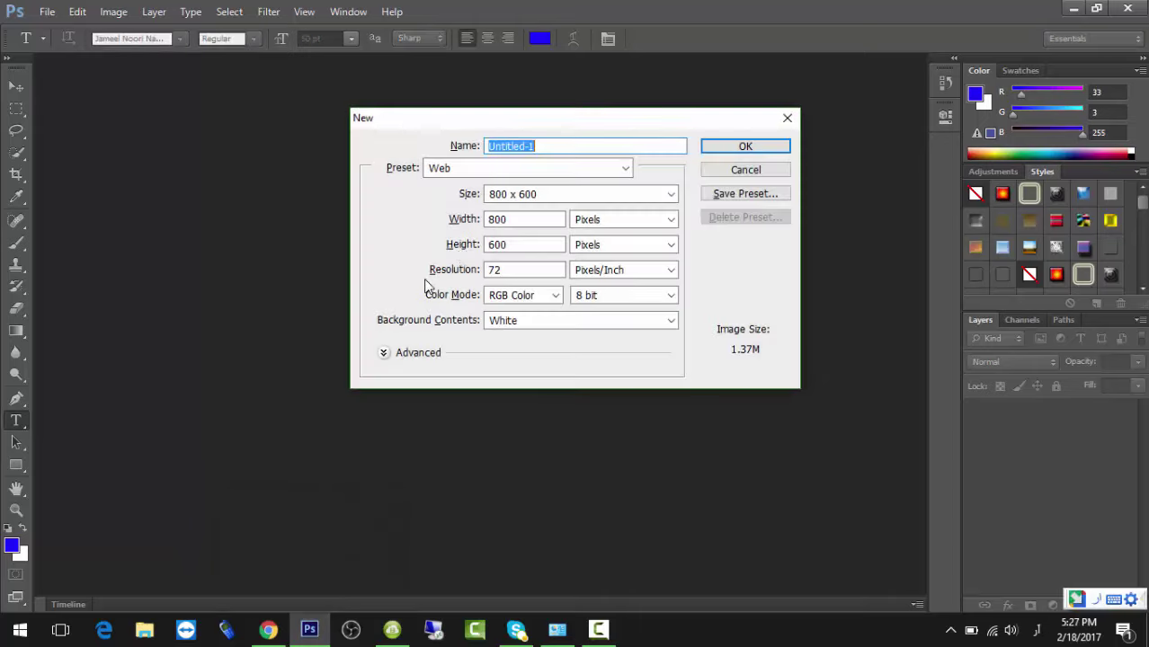
{"action": "left_click", "coordinate": [726, 147]}
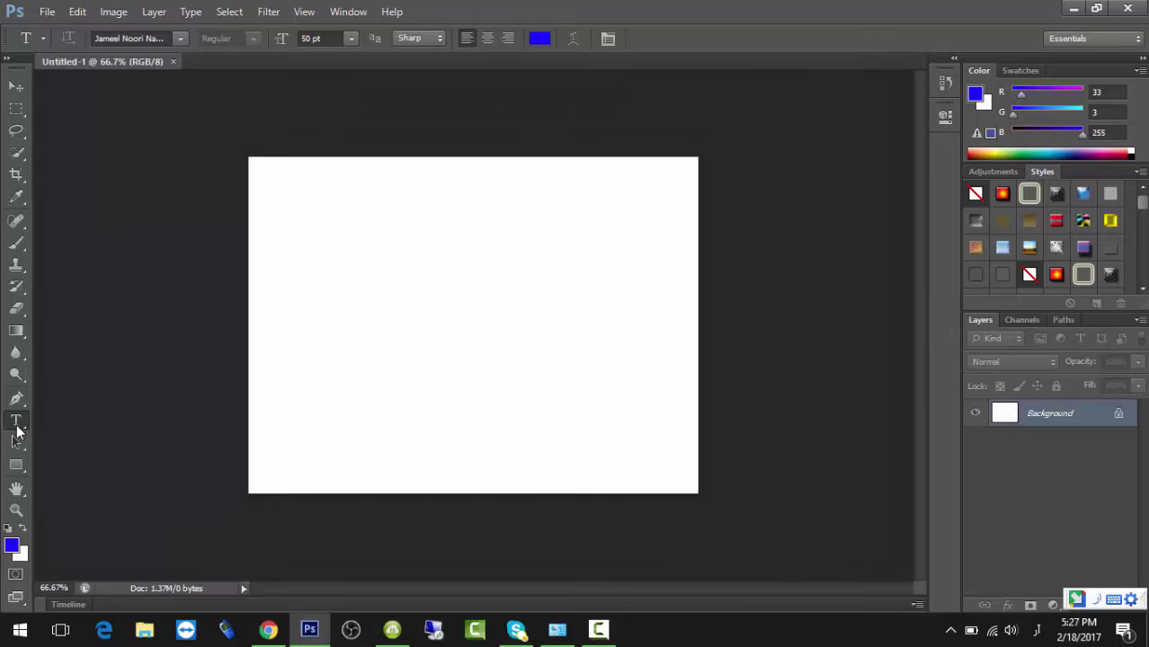
{"action": "left_click_drag", "start_coordinate": [275, 187], "coordinate": [620, 380]}
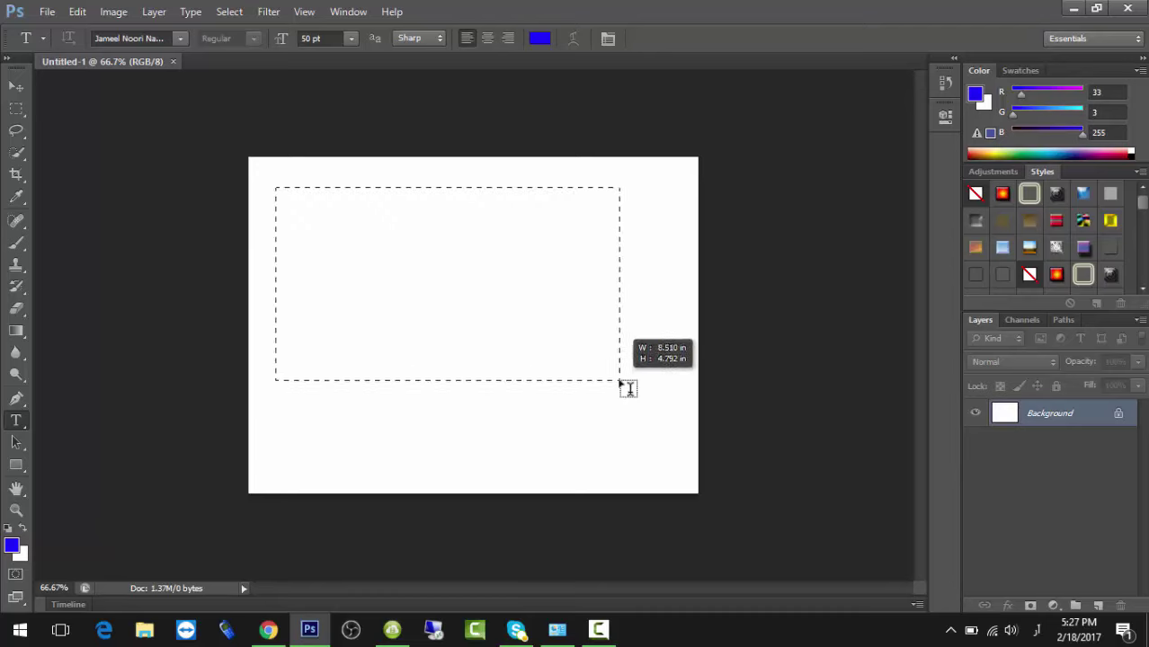
Step: Type 'میرا نام' via transliteration, commit the text layer, and browse the Type and Layer menus
{"action": "type", "text": "mera"}
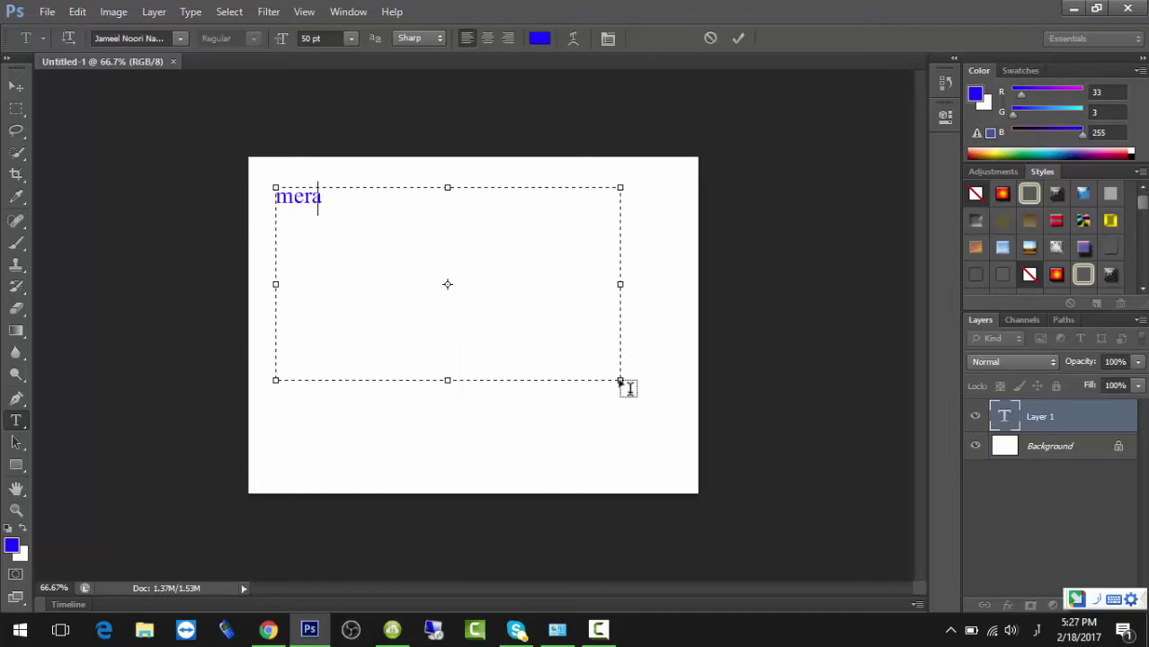
{"action": "key", "text": "space"}
{"action": "type", "text": "n"}
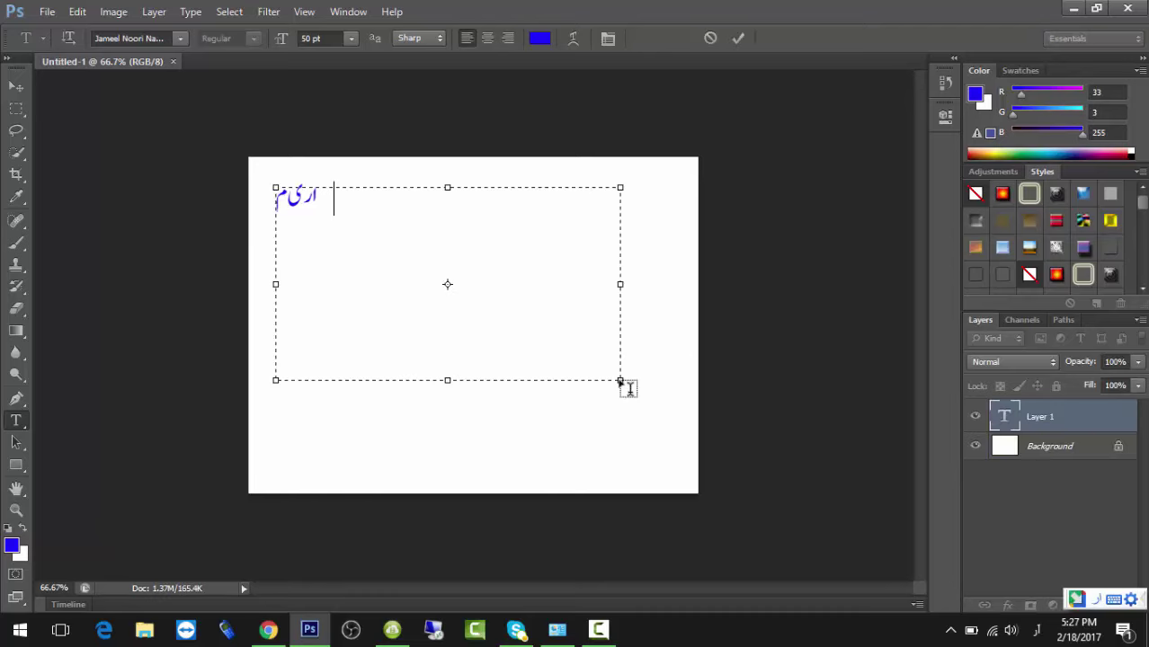
{"action": "type", "text": "aam"}
{"action": "key", "text": "space"}
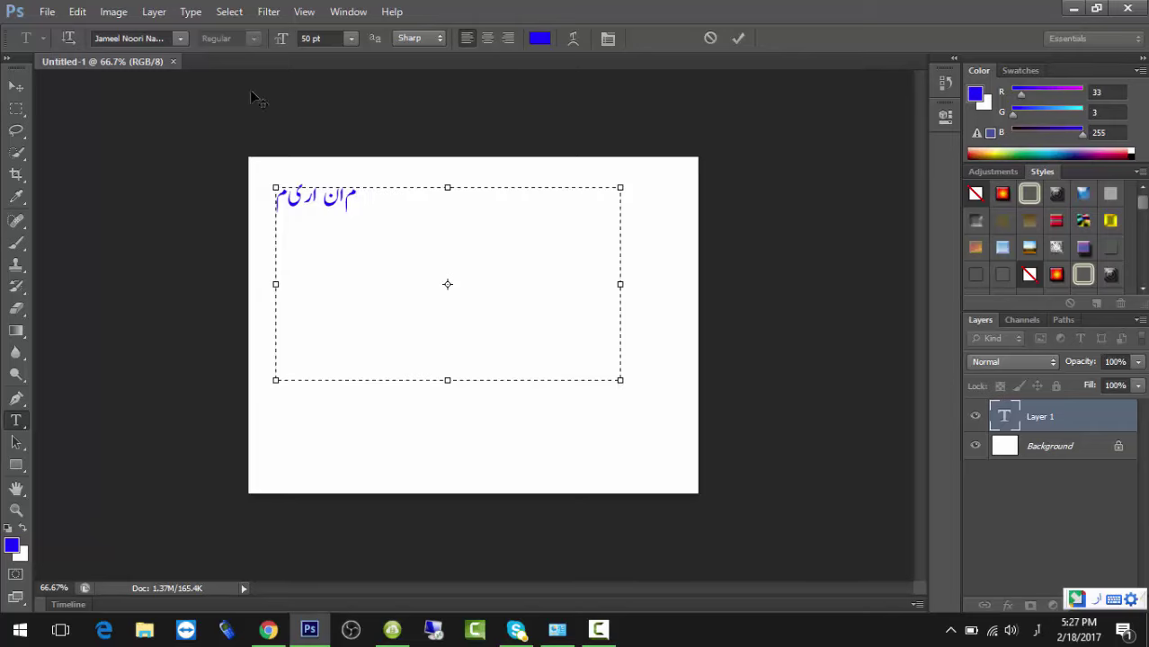
{"action": "left_click", "coordinate": [201, 15]}
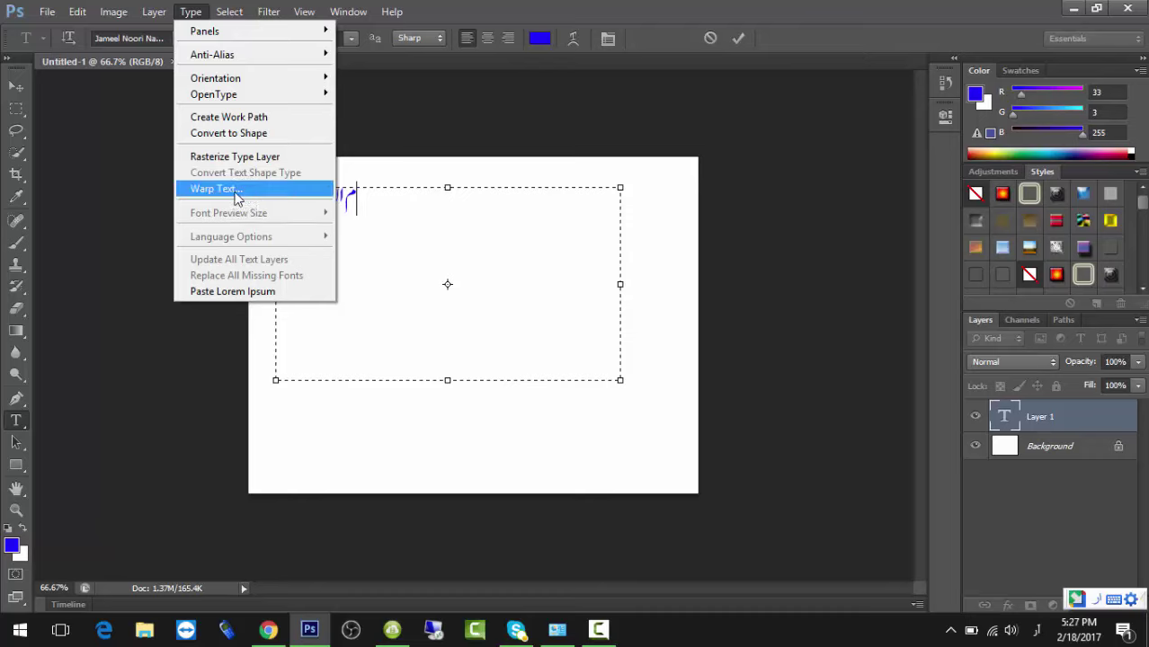
{"action": "left_click", "coordinate": [13, 85]}
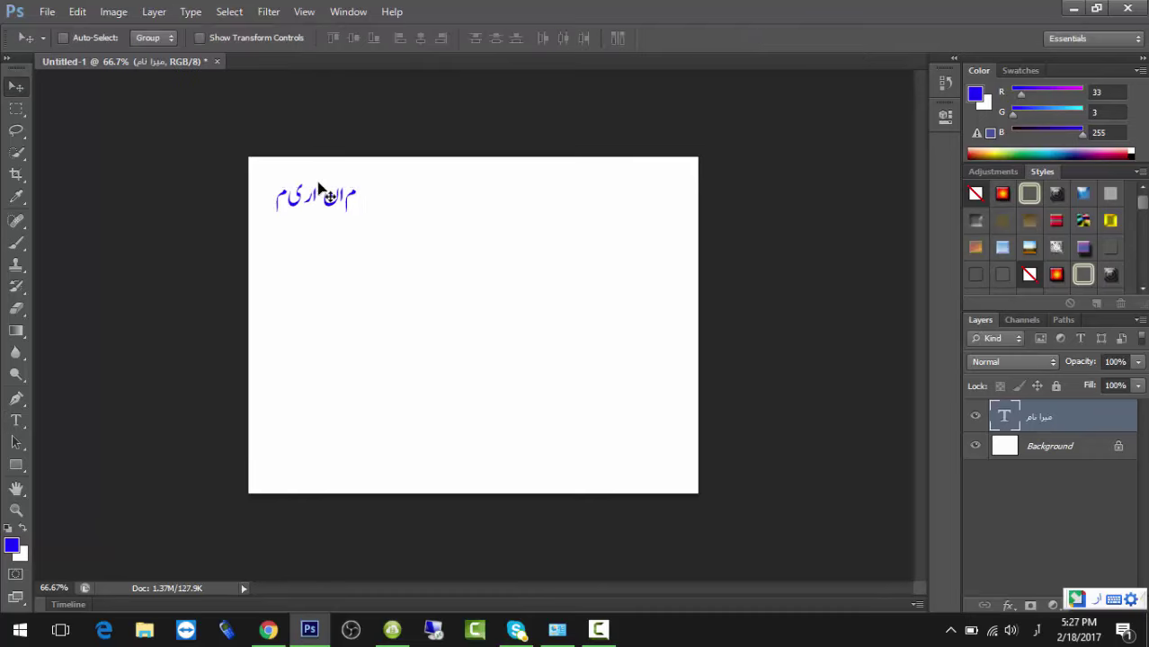
{"action": "left_click", "coordinate": [155, 12]}
{"action": "mouse_move", "coordinate": [137, 603]}
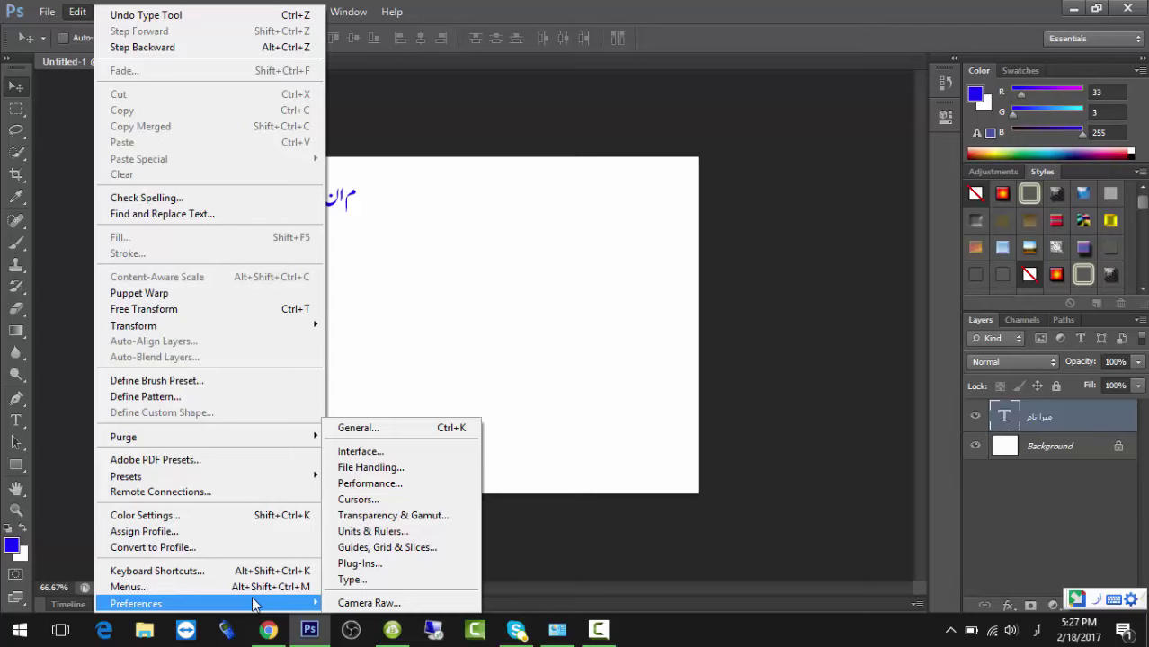
Step: Set the Type preferences text engine to Middle Eastern and quit Photoshop to apply it
{"action": "left_click", "coordinate": [384, 582]}
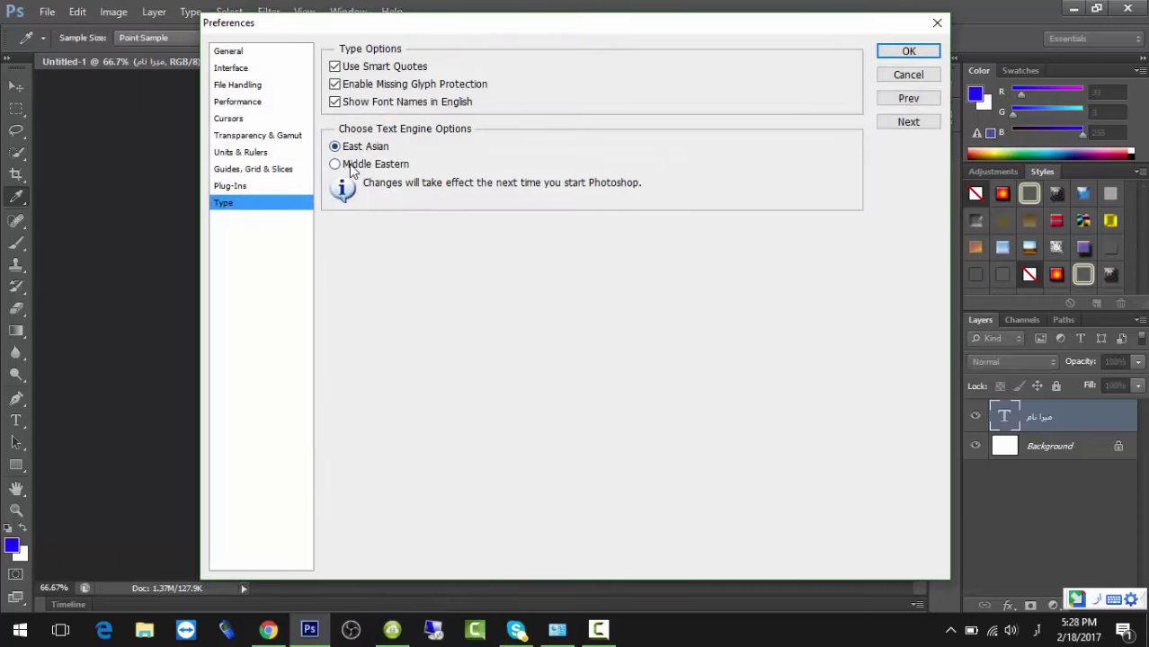
{"action": "left_click", "coordinate": [334, 165]}
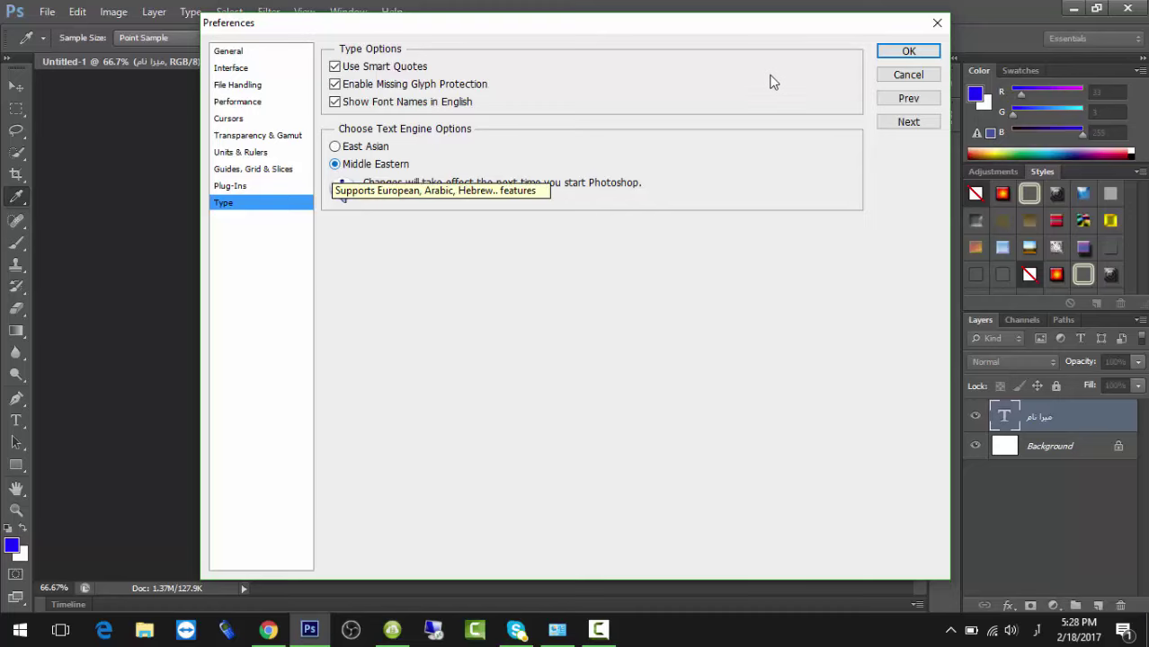
{"action": "left_click", "coordinate": [906, 54]}
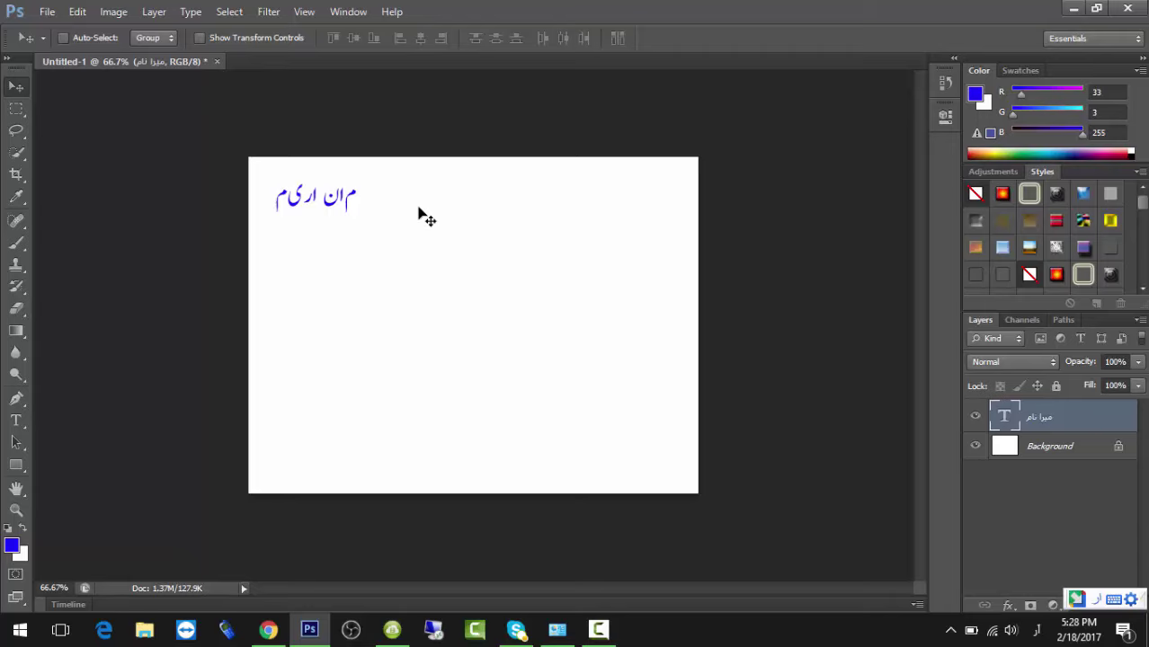
{"action": "left_click", "coordinate": [1128, 8]}
Step: Quit without saving, then create a new default 800×600 document after relaunching
{"action": "left_click", "coordinate": [593, 248]}
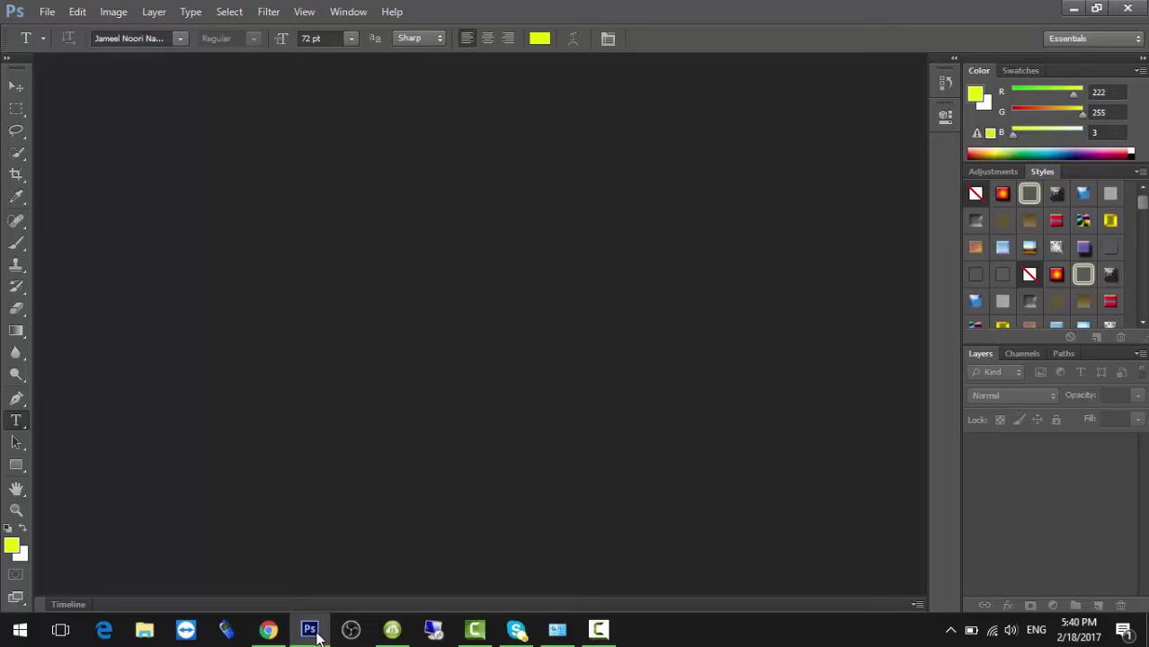
{"action": "key", "text": "ctrl+n"}
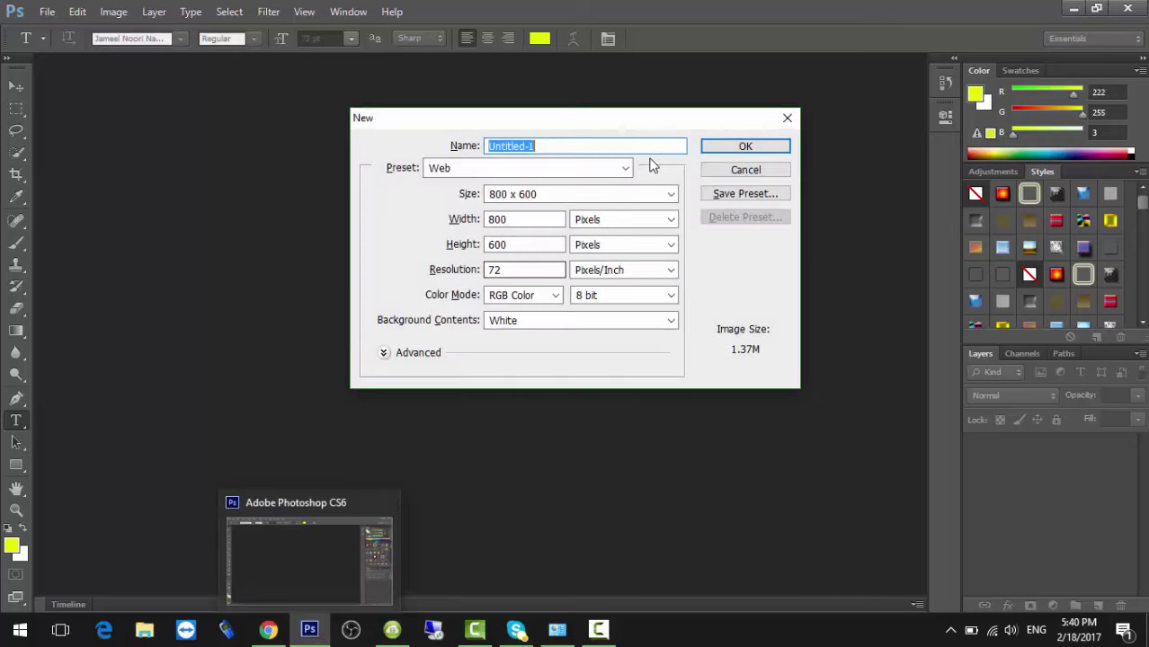
{"action": "left_click", "coordinate": [744, 147]}
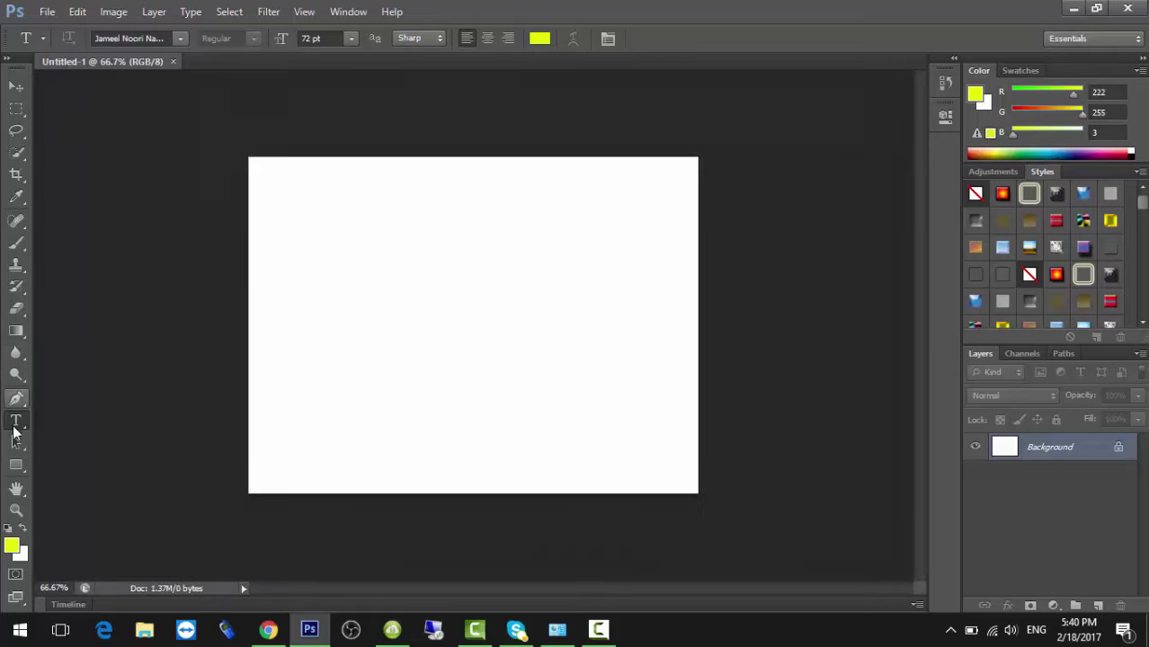
Step: Draw a rectangle over the whole canvas and apply a green gradient style with stroke from Styles
{"action": "left_click", "coordinate": [16, 465]}
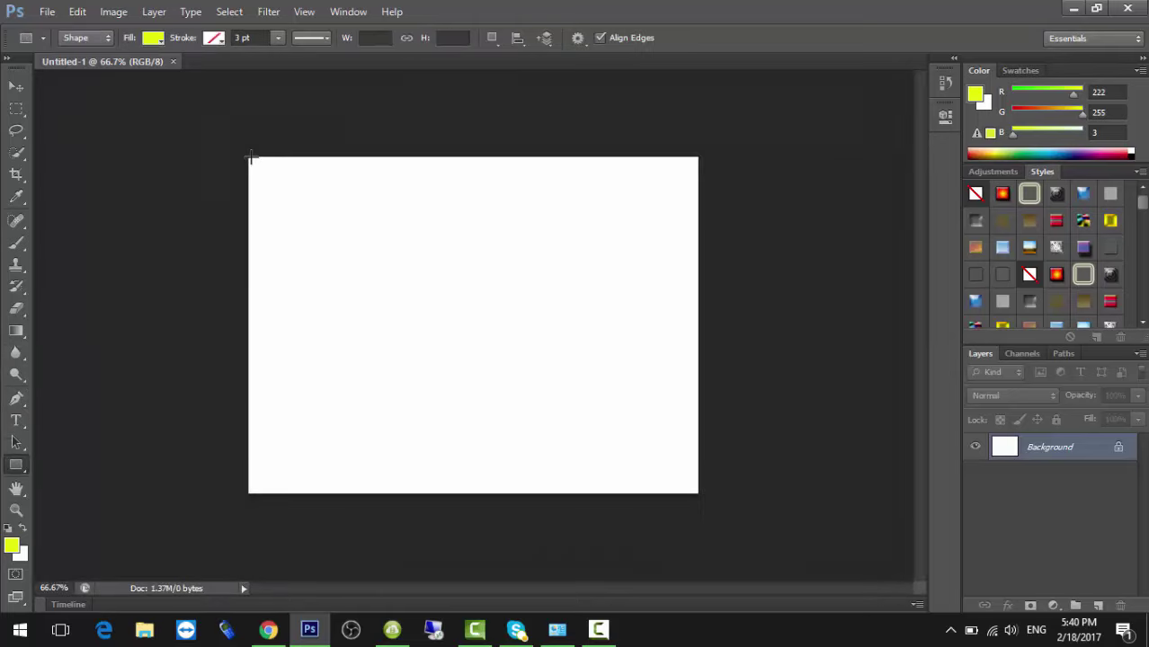
{"action": "left_click_drag", "start_coordinate": [249, 157], "coordinate": [697, 494]}
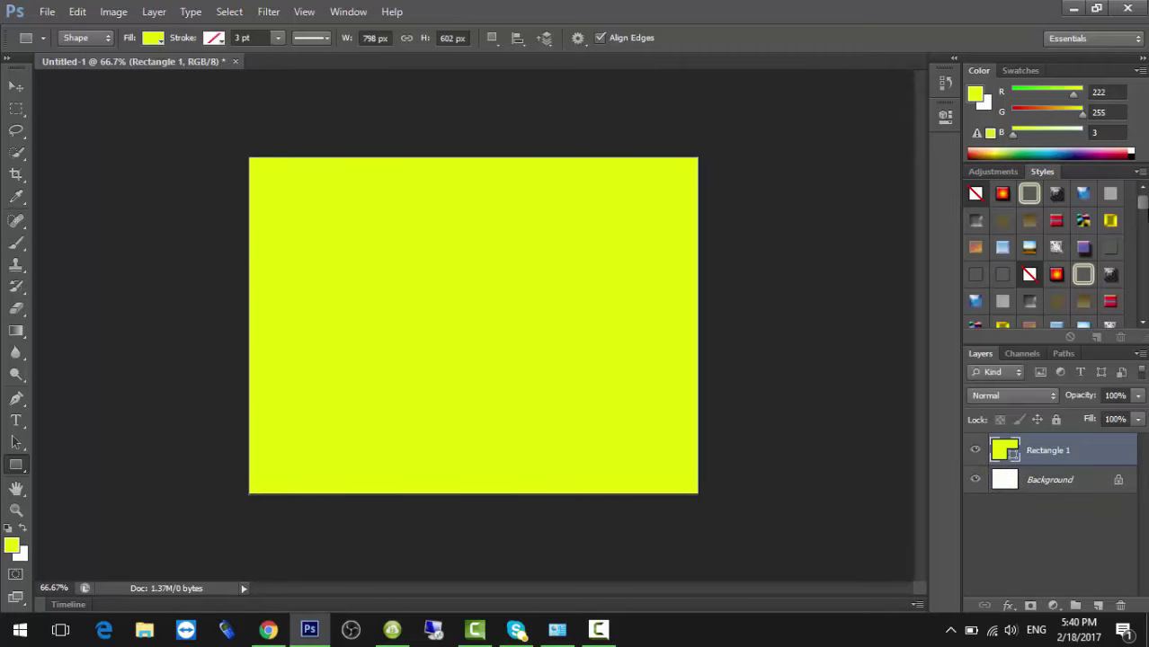
{"action": "scroll", "coordinate": [1080, 244], "scroll_direction": "down", "scroll_amount": 3}
{"action": "scroll", "coordinate": [1146, 250], "scroll_direction": "down", "scroll_amount": 2}
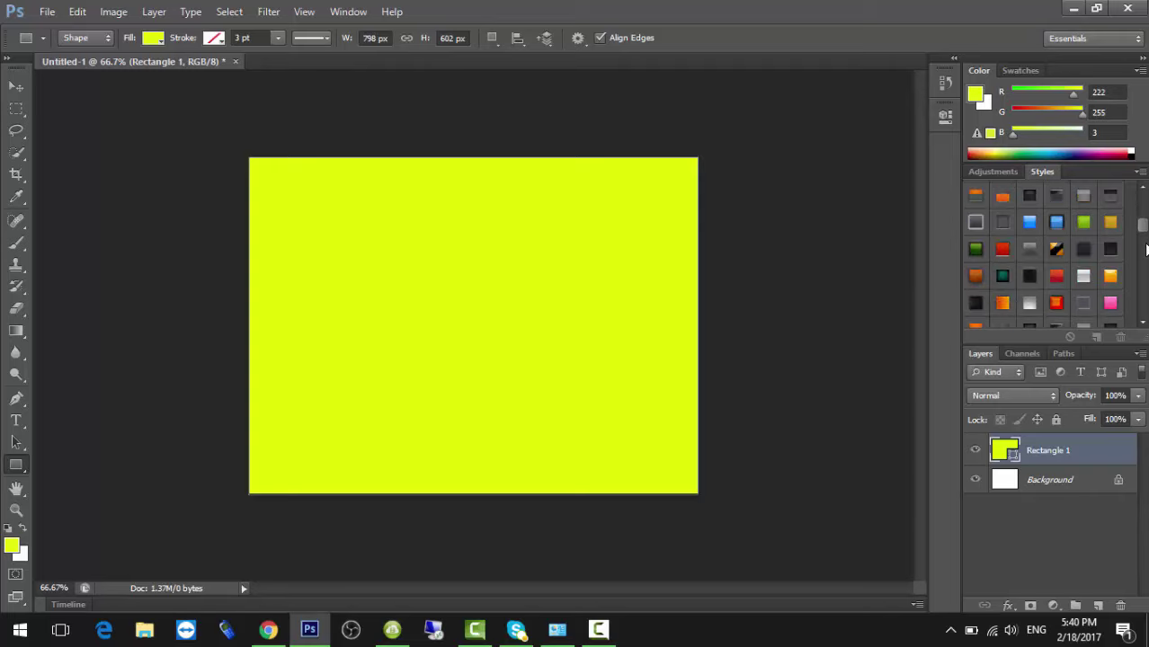
{"action": "scroll", "coordinate": [1146, 256], "scroll_direction": "down", "scroll_amount": 2}
{"action": "scroll", "coordinate": [1147, 261], "scroll_direction": "down", "scroll_amount": 2}
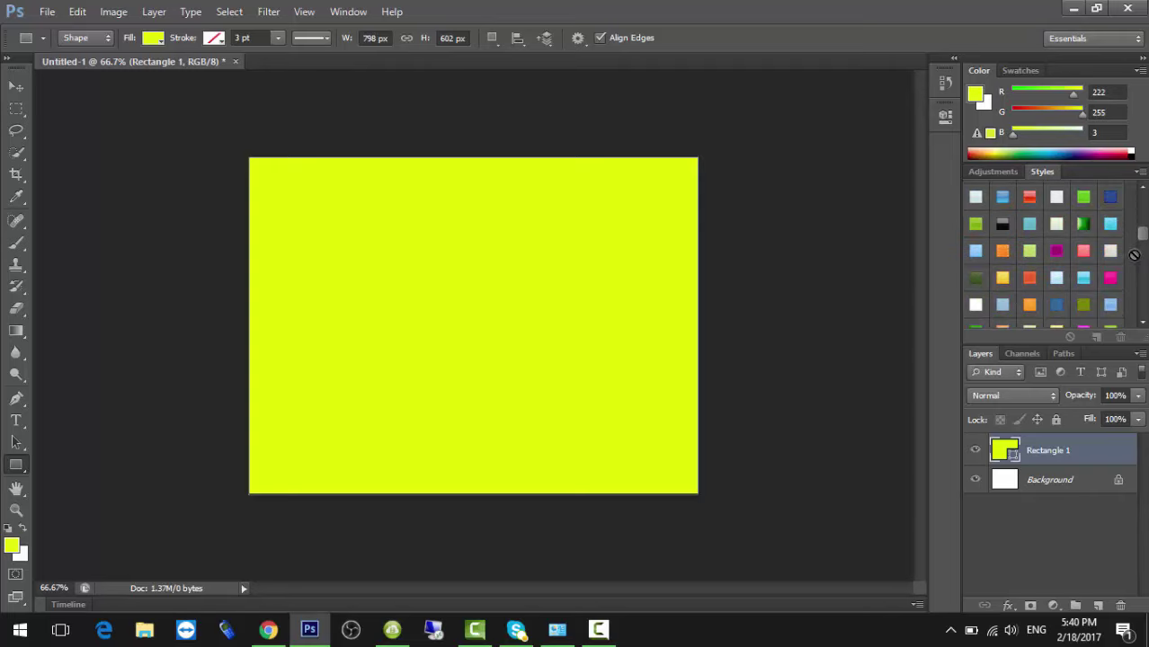
{"action": "left_click", "coordinate": [976, 278]}
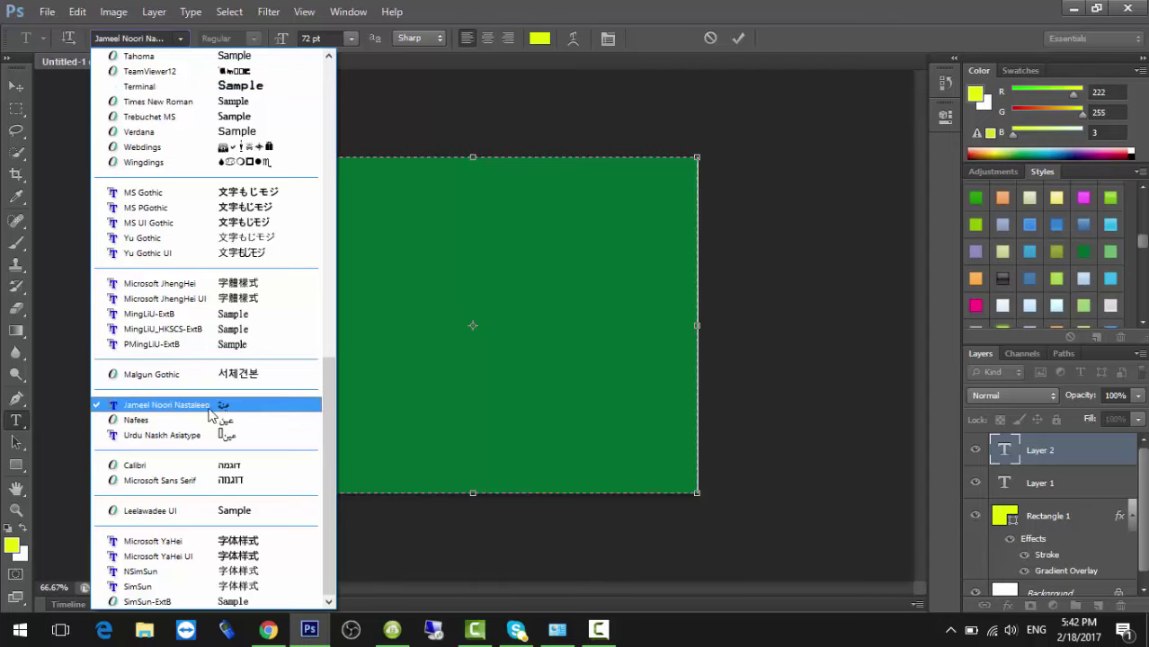
Step: Keep Jameel Noori Nastaleeq, delete the test word mera, and switch keyboard input to Urdu
{"action": "left_click", "coordinate": [209, 406]}
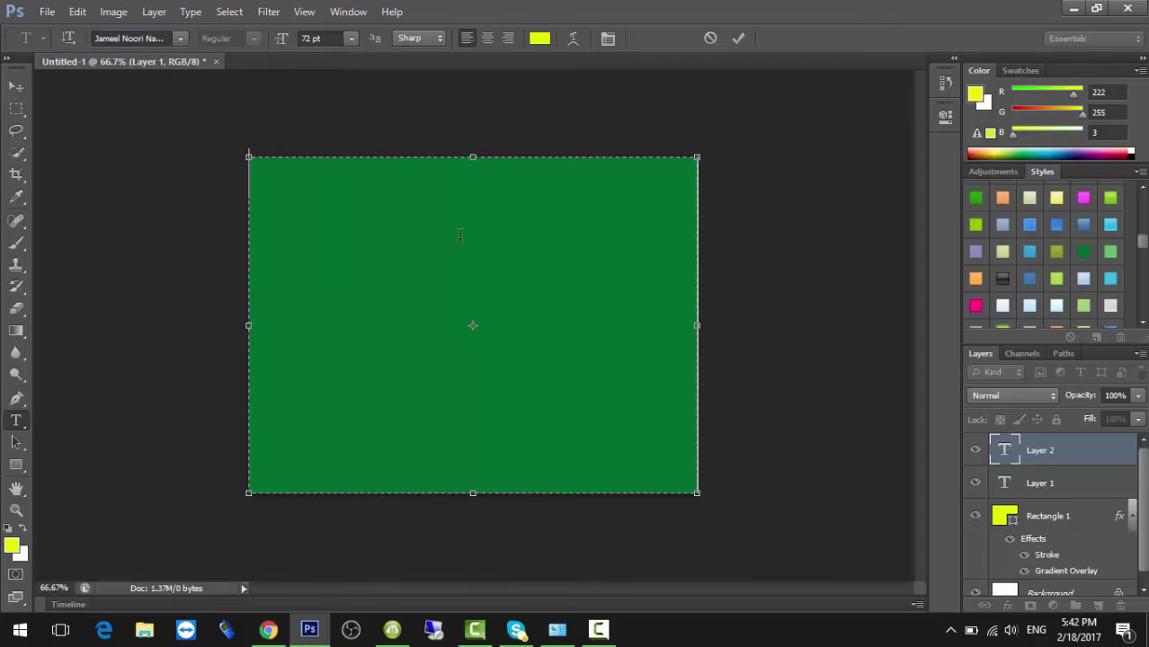
{"action": "type", "text": "mera"}
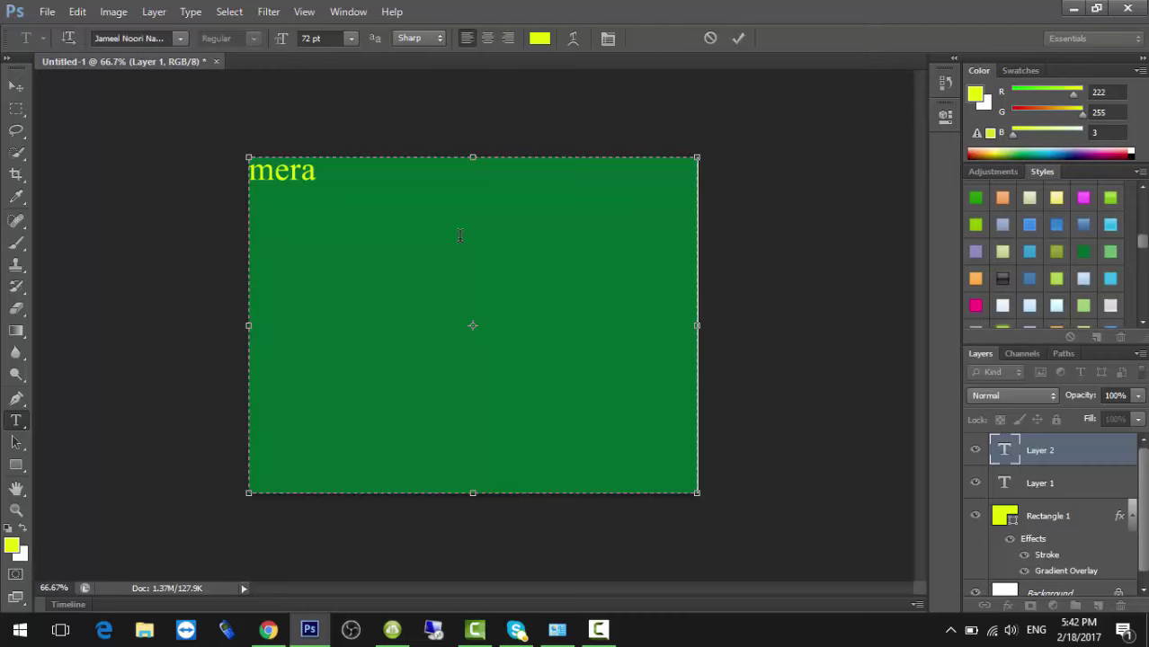
{"action": "key", "text": "ctrl+a"}
{"action": "key", "text": "BackSpace"}
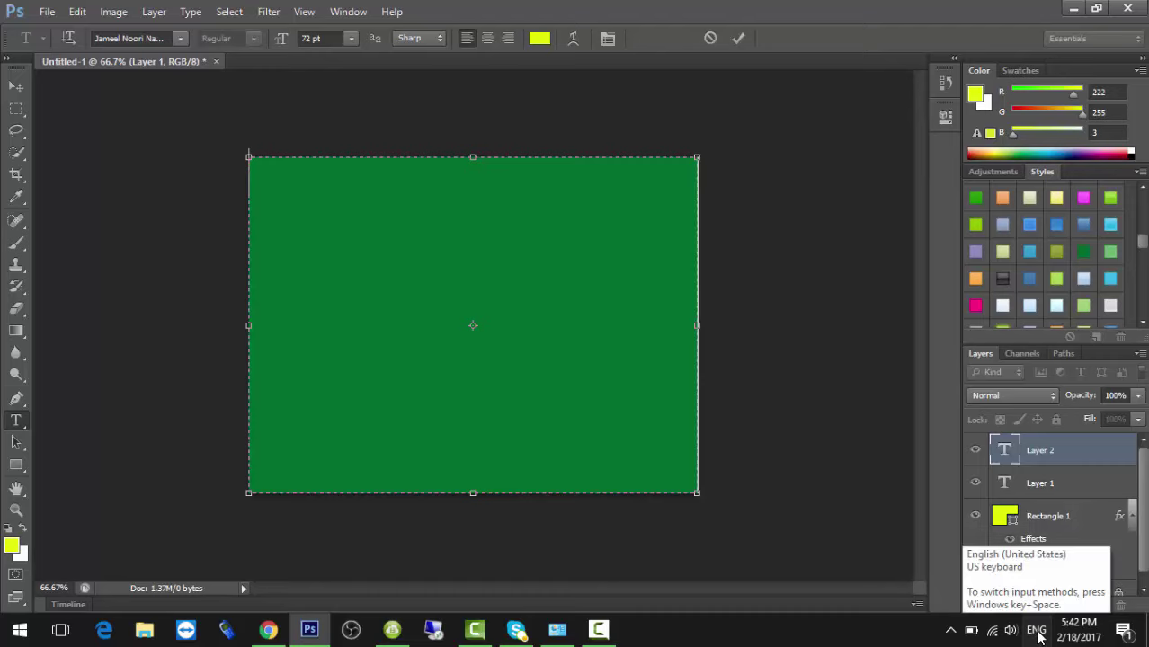
{"action": "left_click", "coordinate": [1037, 631]}
{"action": "left_click", "coordinate": [1007, 535]}
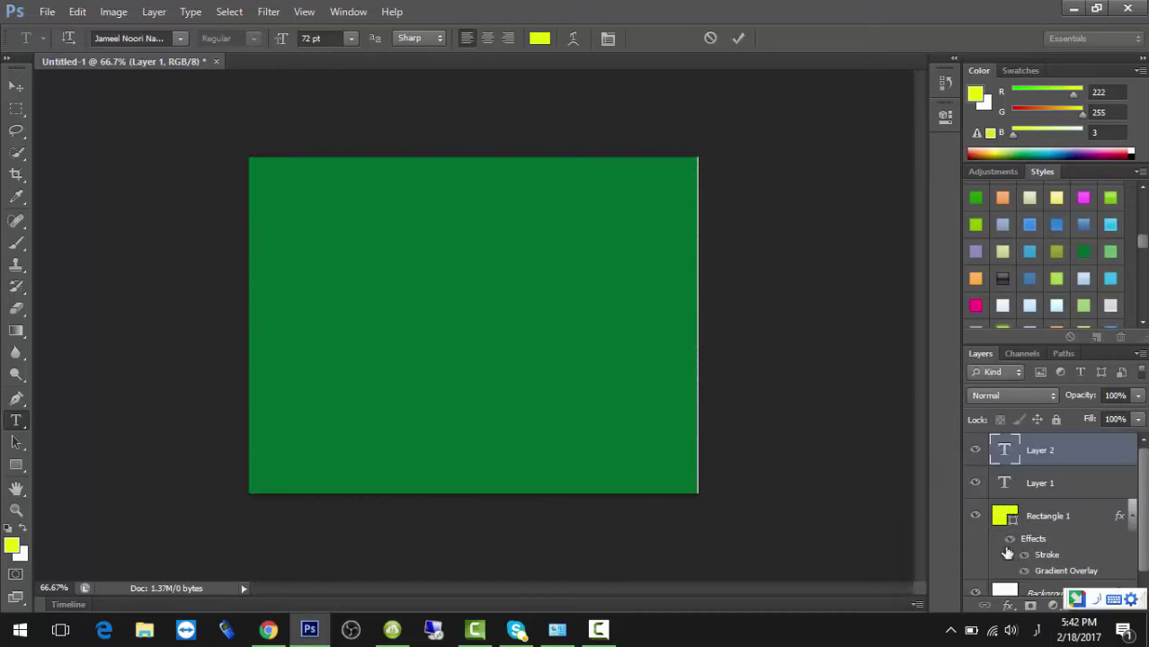
Step: Re-enable Rectangle 1's layer effects from History so the canvas shows green again
{"action": "left_click", "coordinate": [536, 289]}
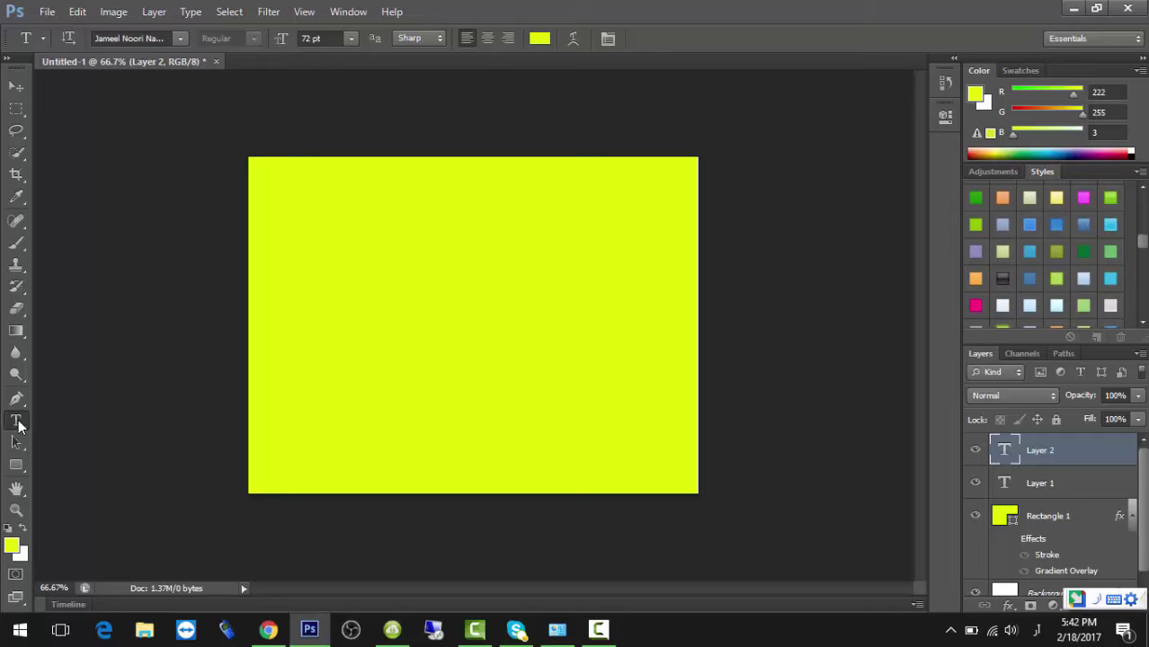
{"action": "left_click", "coordinate": [16, 465]}
{"action": "left_click", "coordinate": [944, 83]}
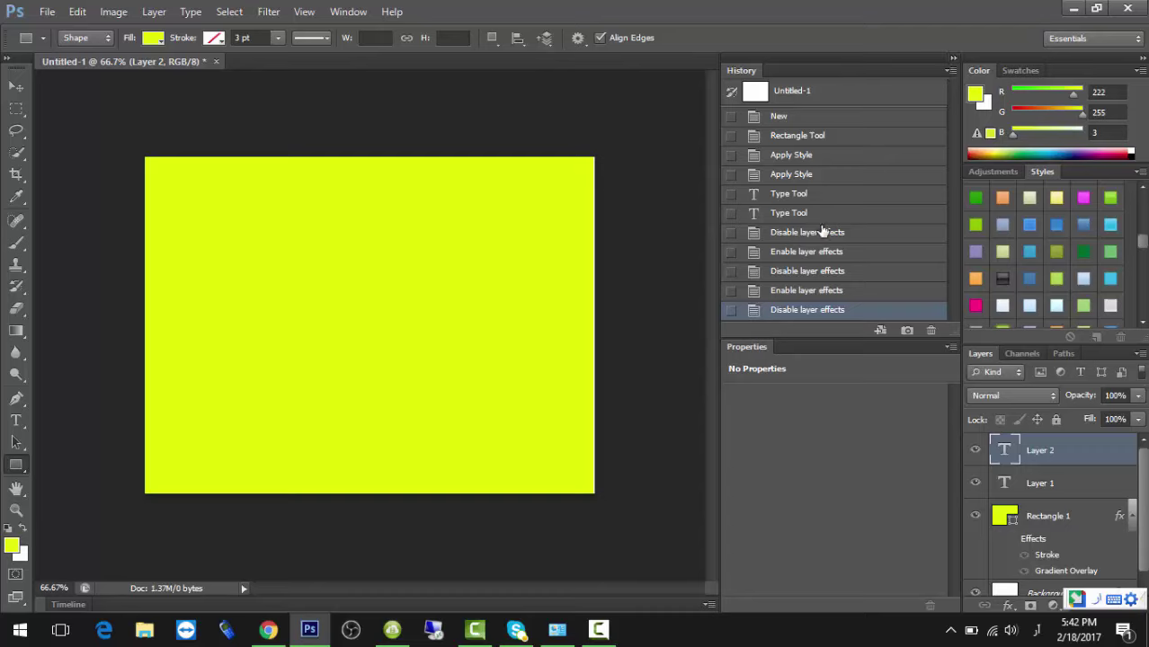
{"action": "left_click", "coordinate": [805, 288]}
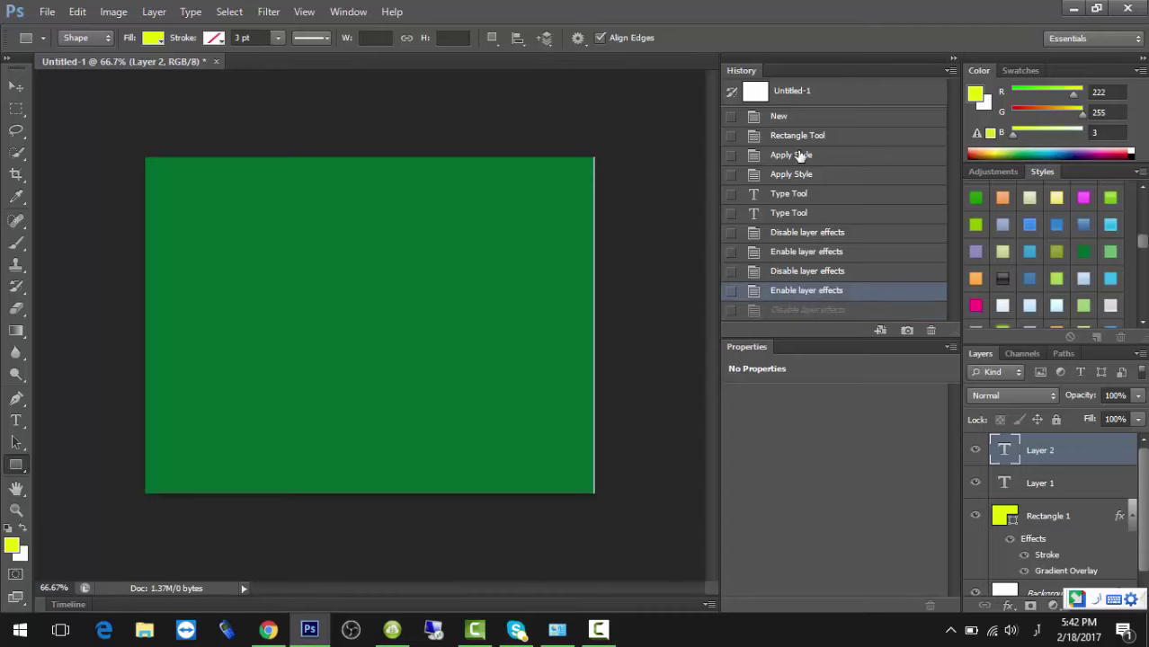
{"action": "left_click", "coordinate": [954, 60]}
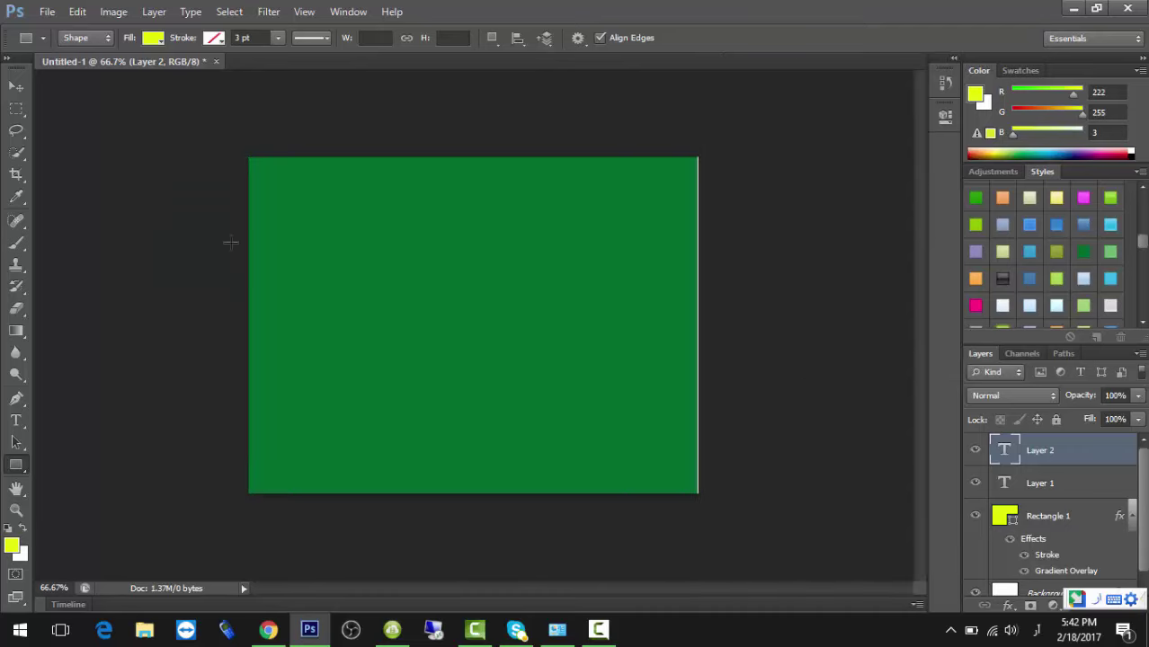
{"action": "left_click", "coordinate": [18, 419]}
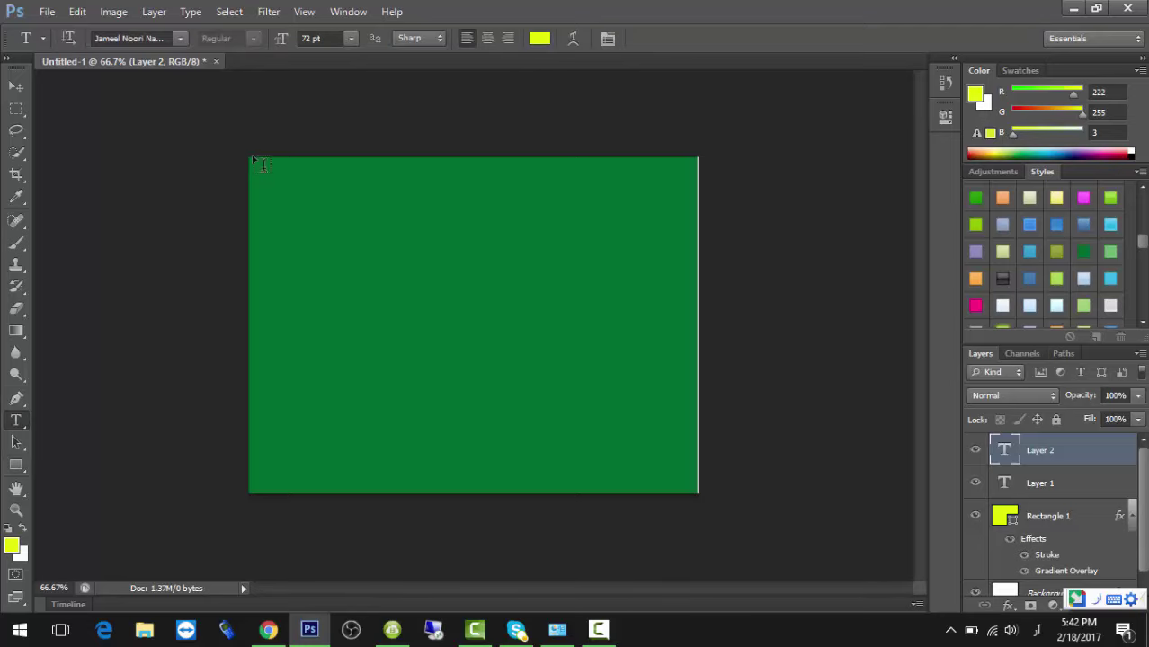
Step: Draw a paragraph box over the canvas and type the first Urdu line: 'mera naam', the person's name, 'aur log muje'
{"action": "left_click_drag", "start_coordinate": [249, 158], "coordinate": [709, 493]}
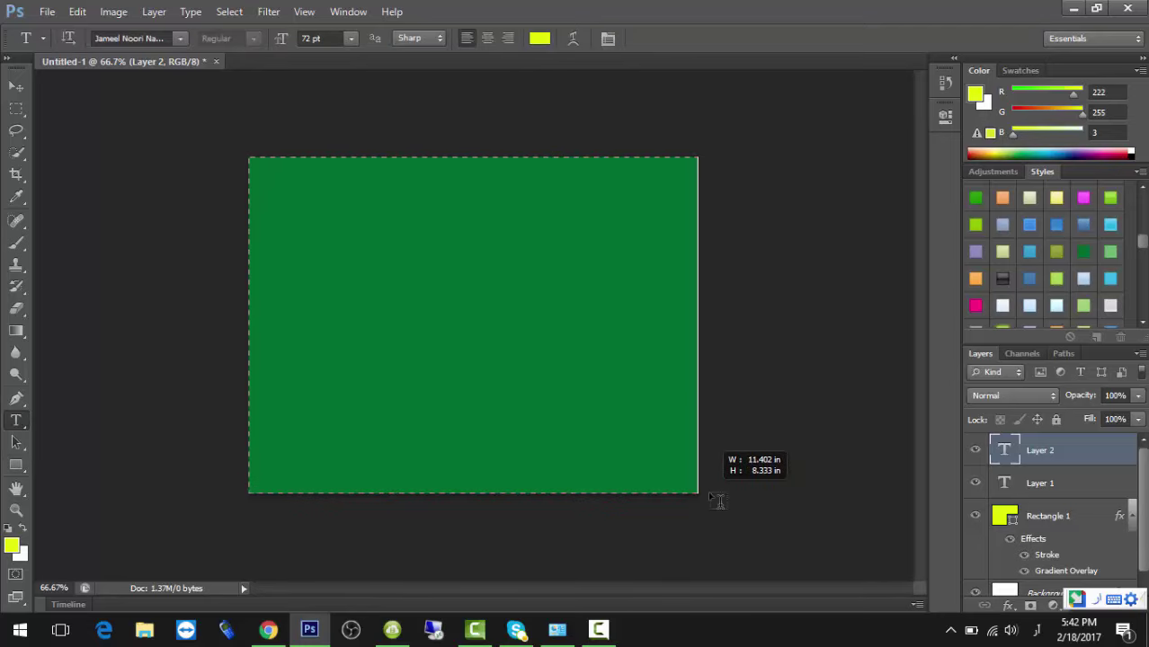
{"action": "type", "text": "میرا نام حافظ mu"}
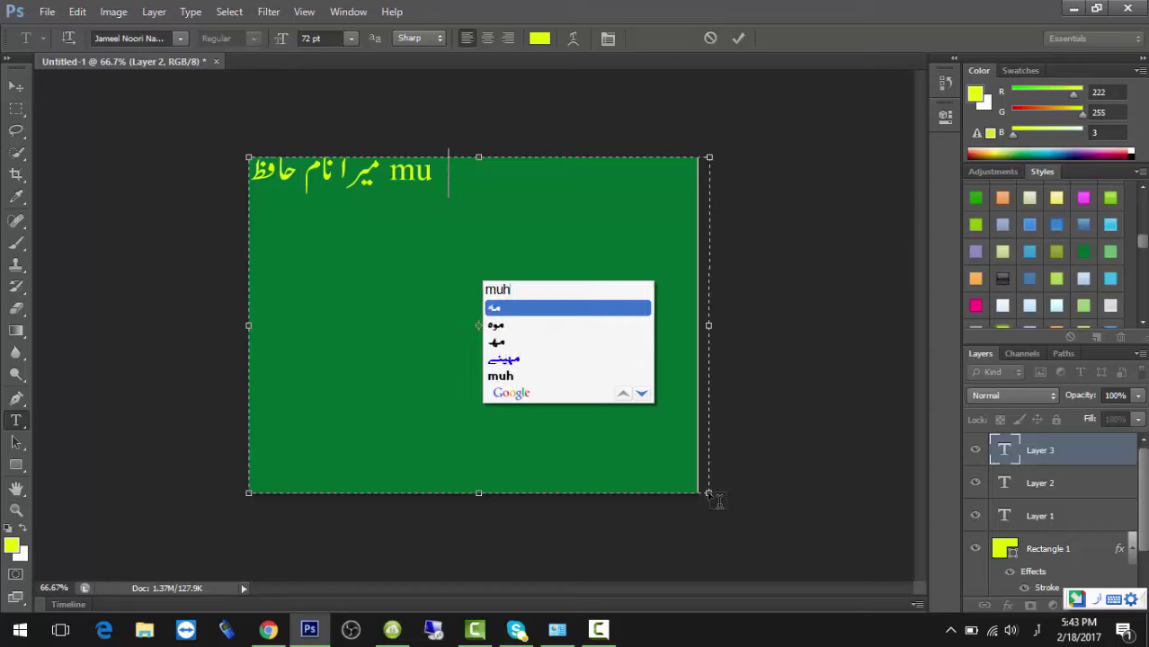
{"action": "type", "text": "hammad"}
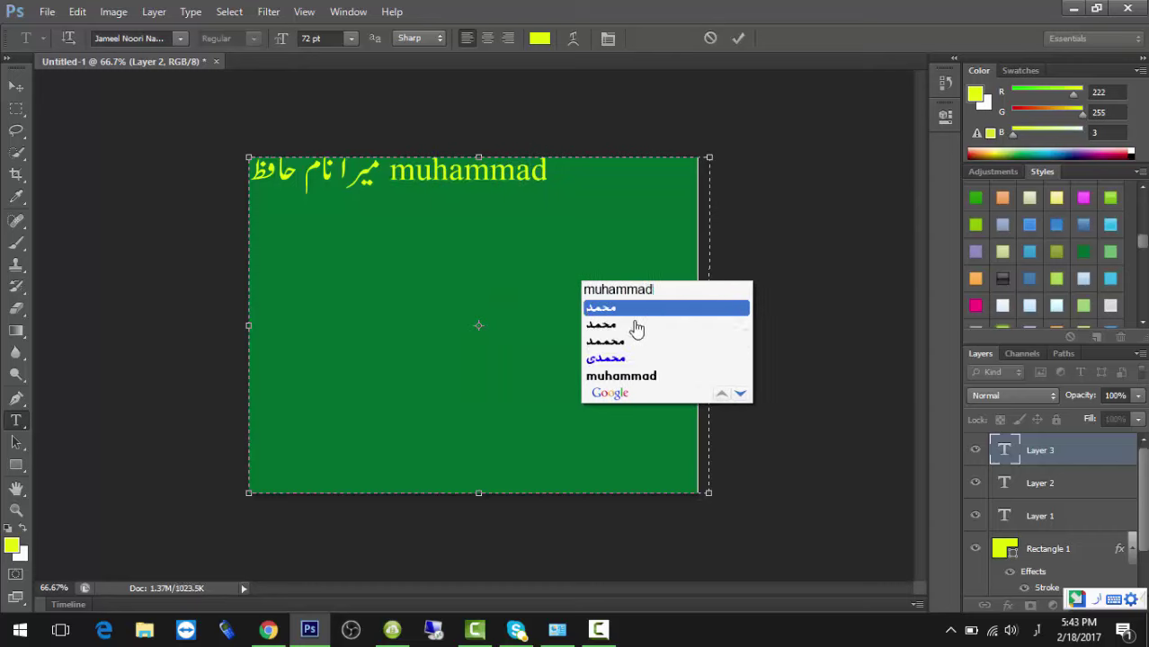
{"action": "type", "text": " shoaib hai"}
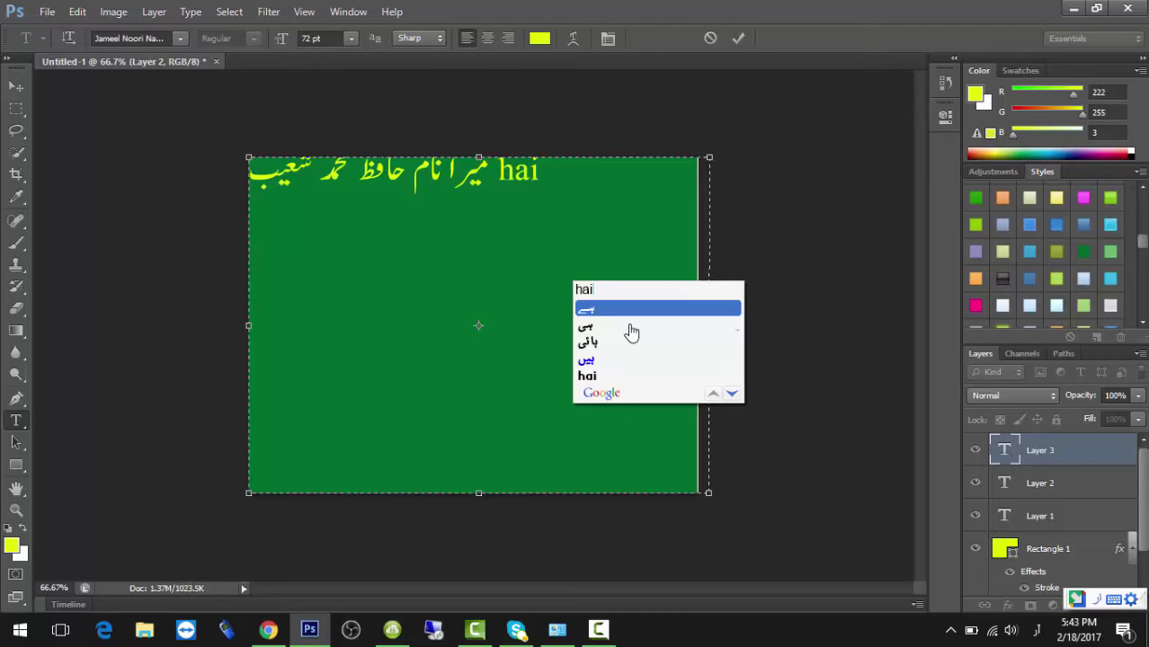
{"action": "key", "text": "space"}
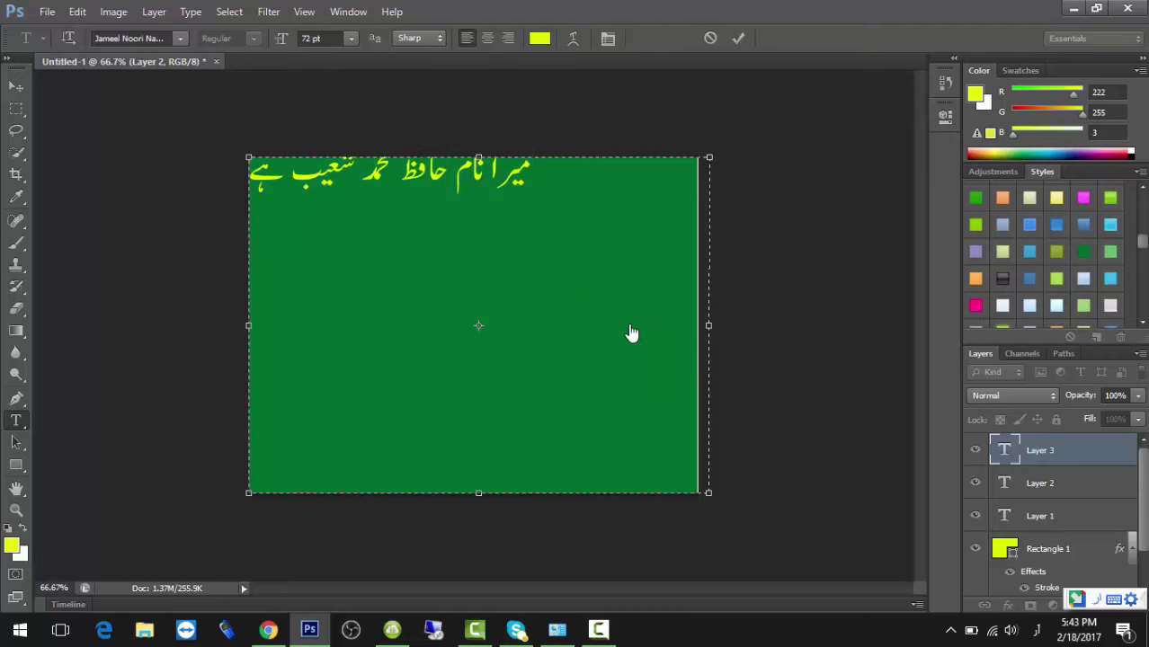
{"action": "type", "text": "aur"}
{"action": "key", "text": "space"}
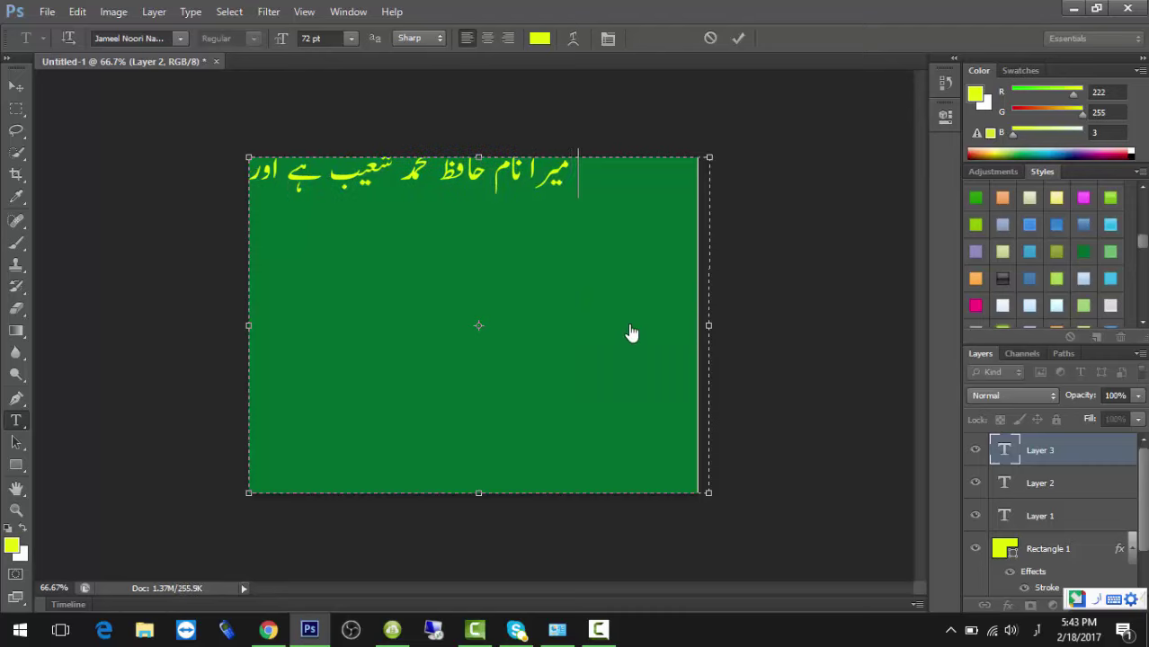
{"action": "type", "text": "log"}
{"action": "key", "text": "space"}
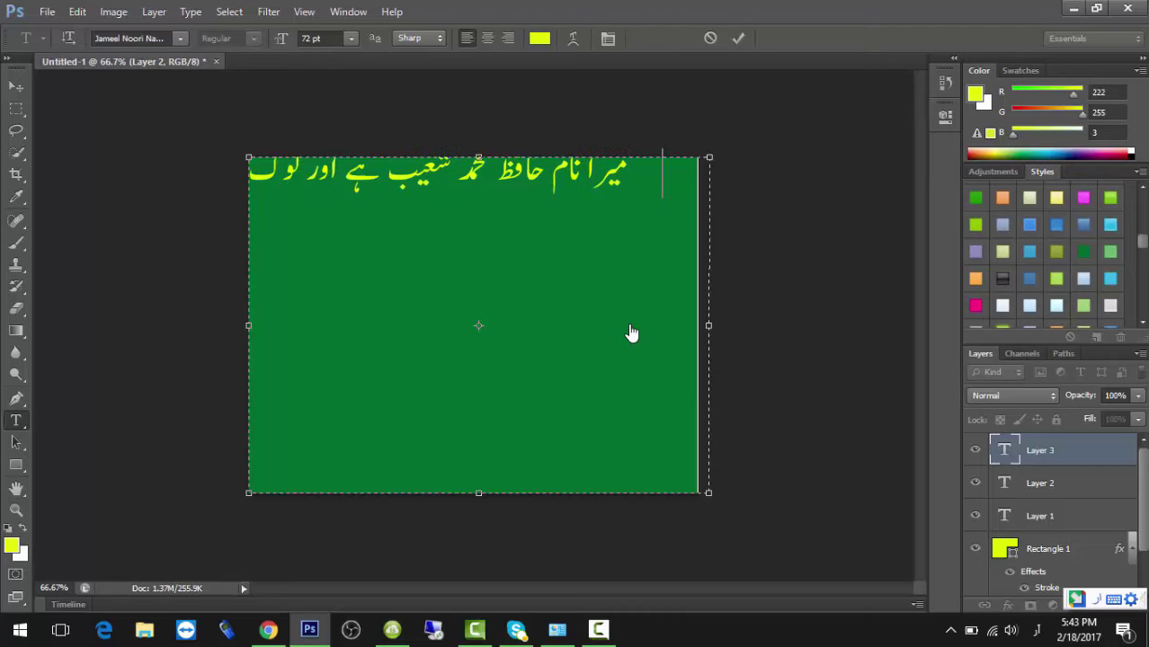
{"action": "type", "text": "muje"}
{"action": "key", "text": "space"}
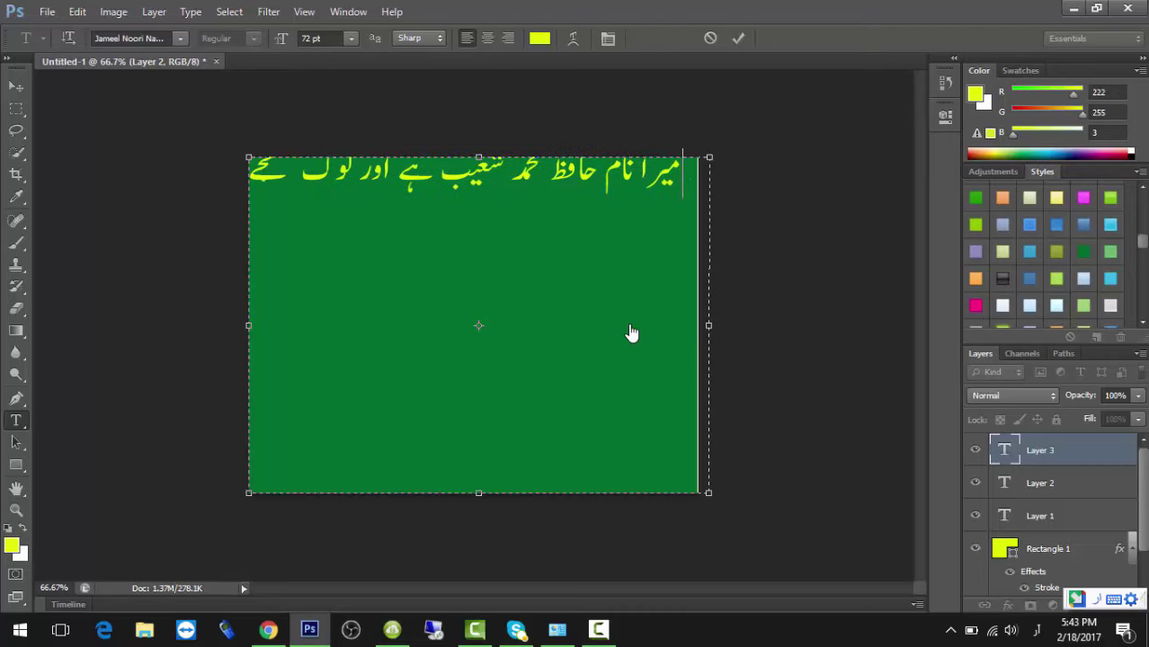
Step: Type the second Urdu line, the person's name plus 'ke naam se janty hai', and commit the text
{"action": "key", "text": "Return"}
{"action": "type", "text": "sho"}
{"action": "type", "text": "ib manzoor ke naam se jant"}
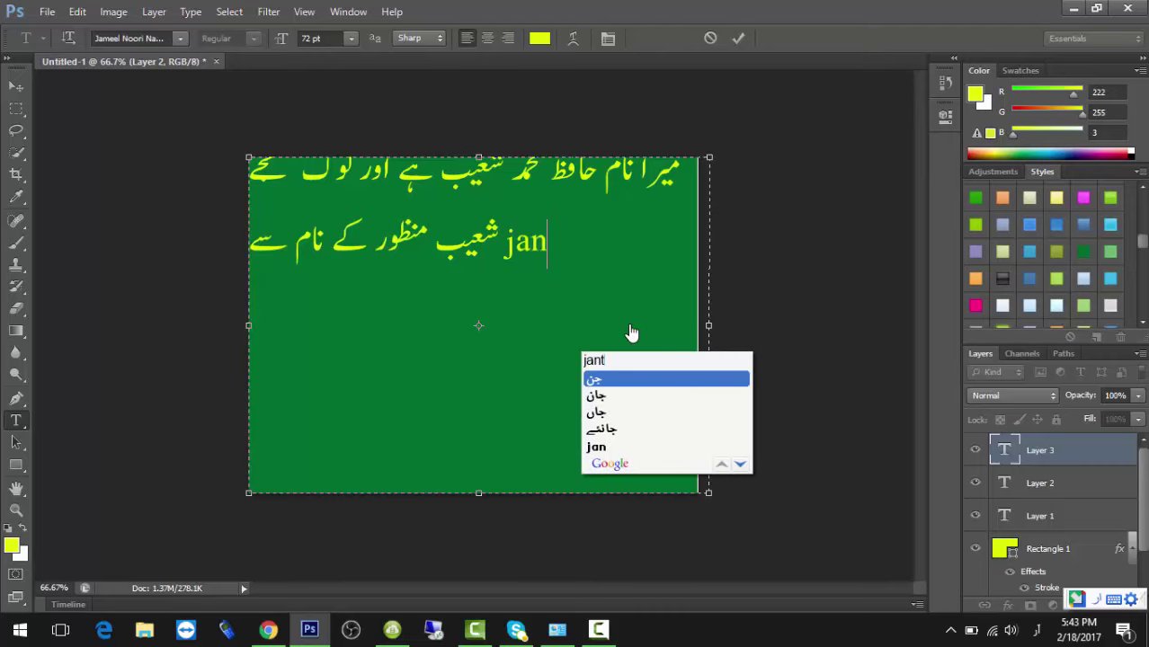
{"action": "type", "text": "y "}
{"action": "type", "text": "h"}
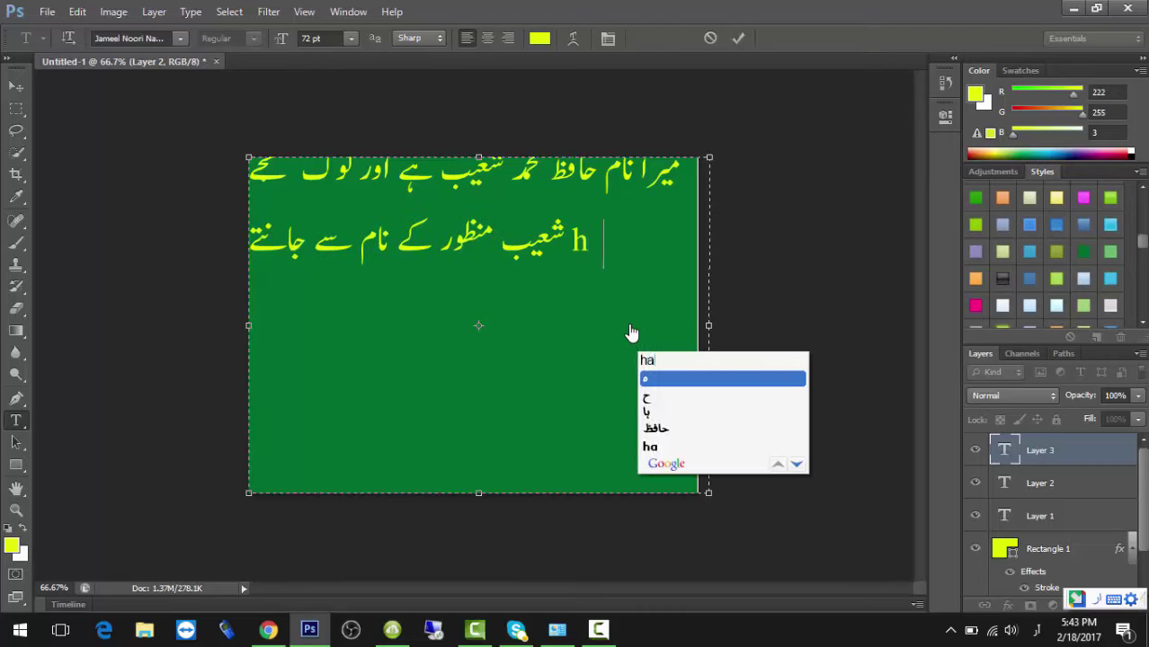
{"action": "type", "text": "ai"}
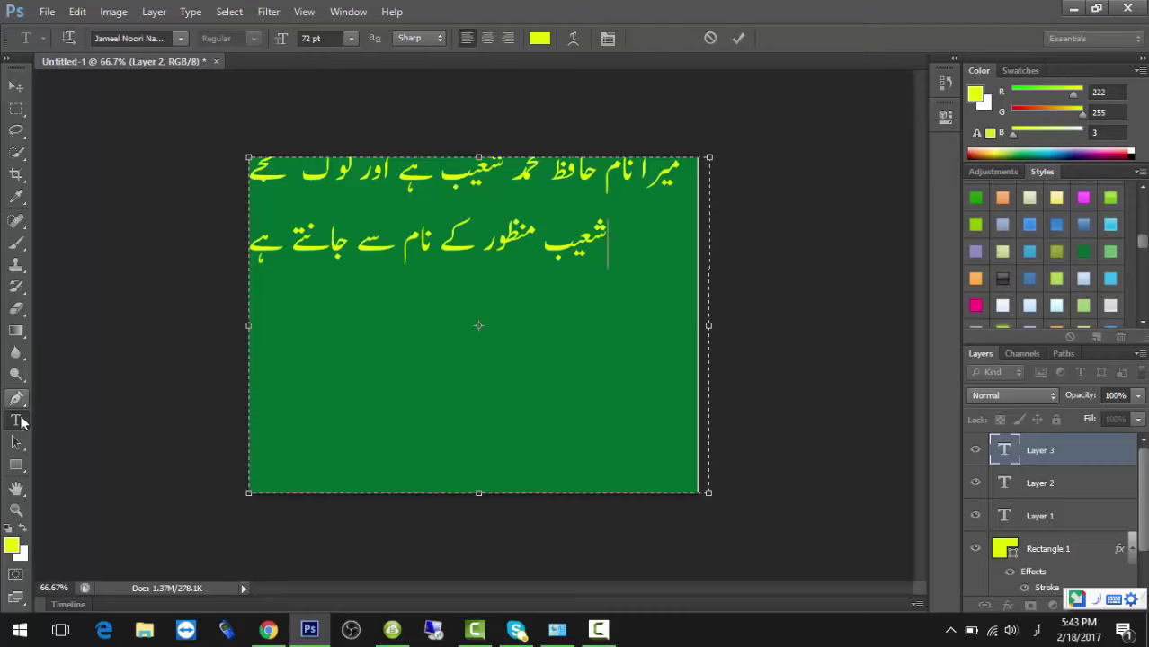
{"action": "left_click", "coordinate": [16, 86]}
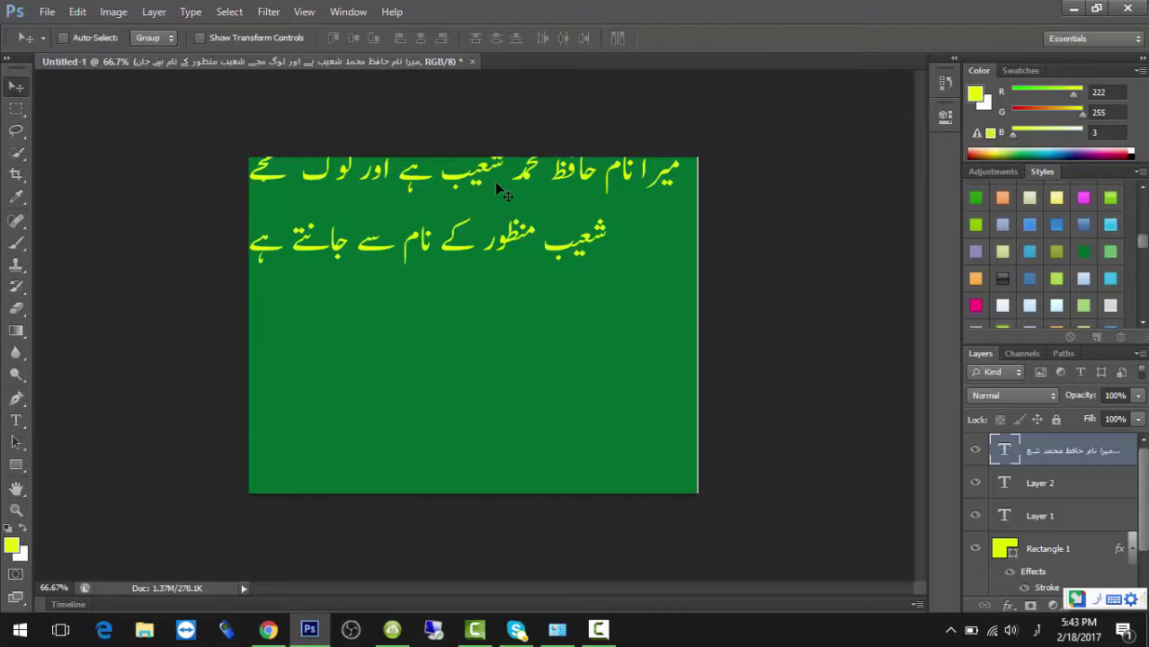
Step: Drag the fx Stroke effect onto the Urdu text layer to outline the yellow text
{"action": "left_click_drag", "start_coordinate": [495, 181], "coordinate": [502, 204]}
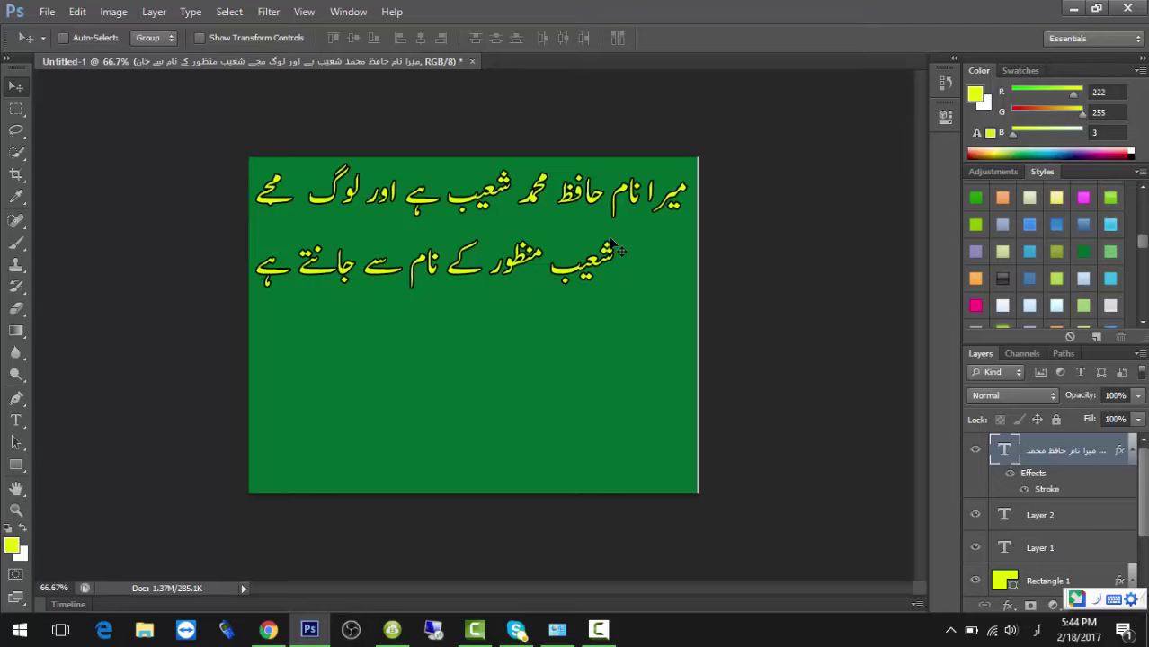